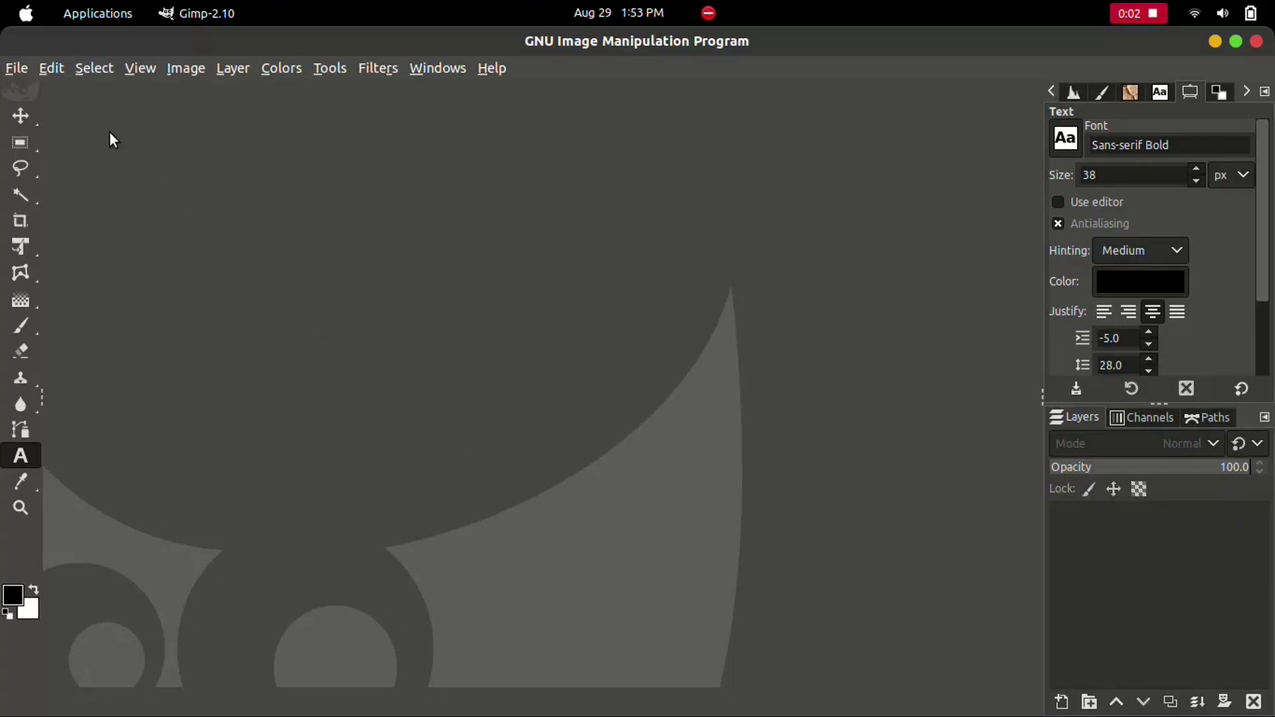
# Step: Create a new 3840×2160 (4K UHD) image with a white background from the template list
pyautogui.click(19, 70)
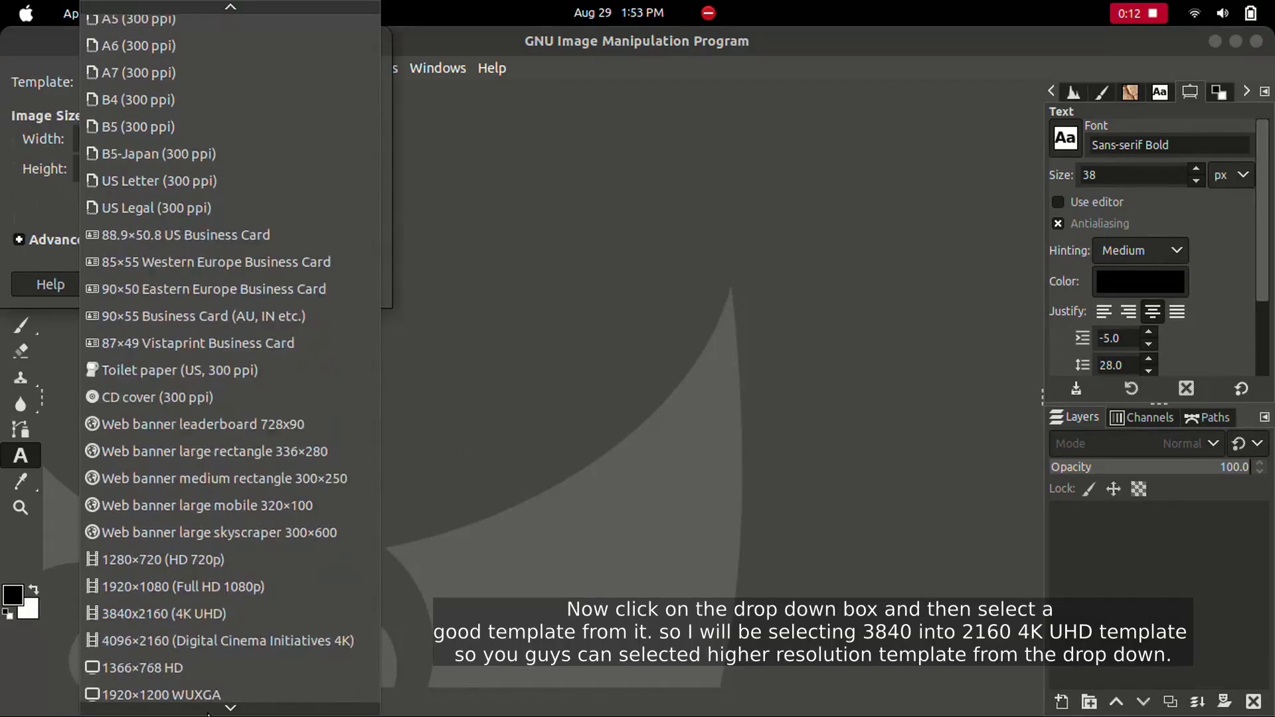
pyautogui.scroll(-3, 208, 704)
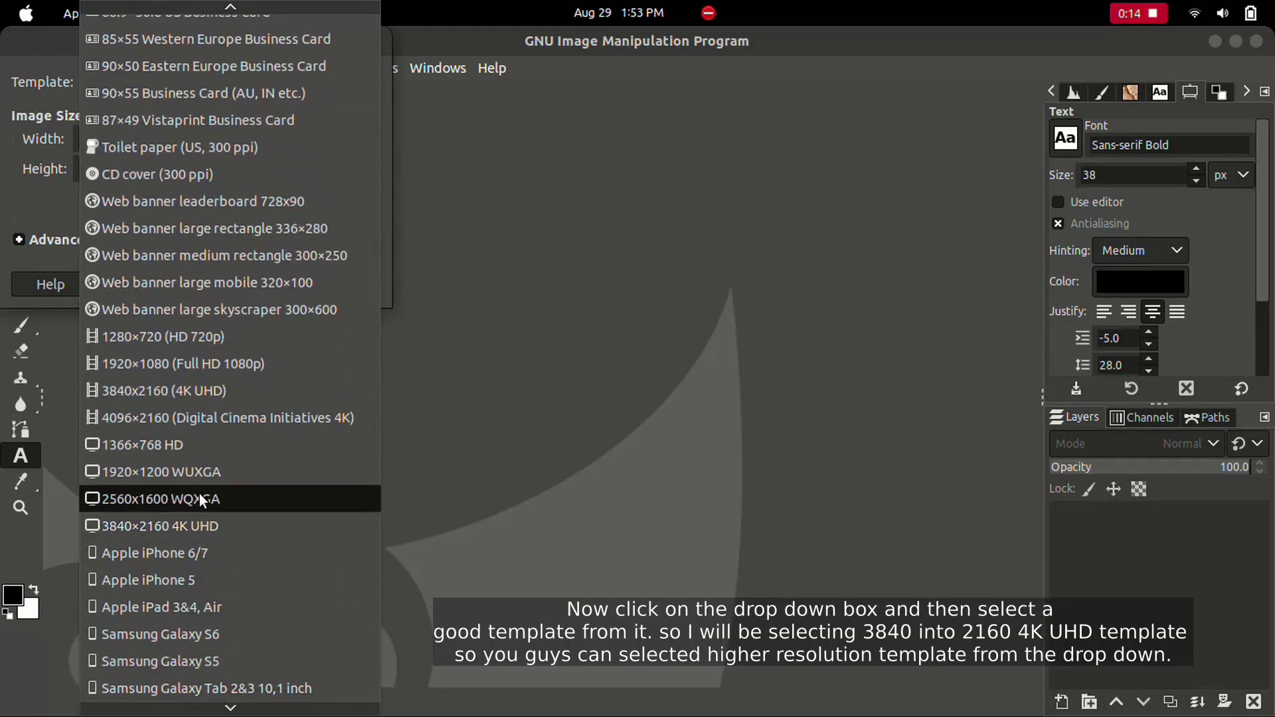
pyautogui.click(183, 526)
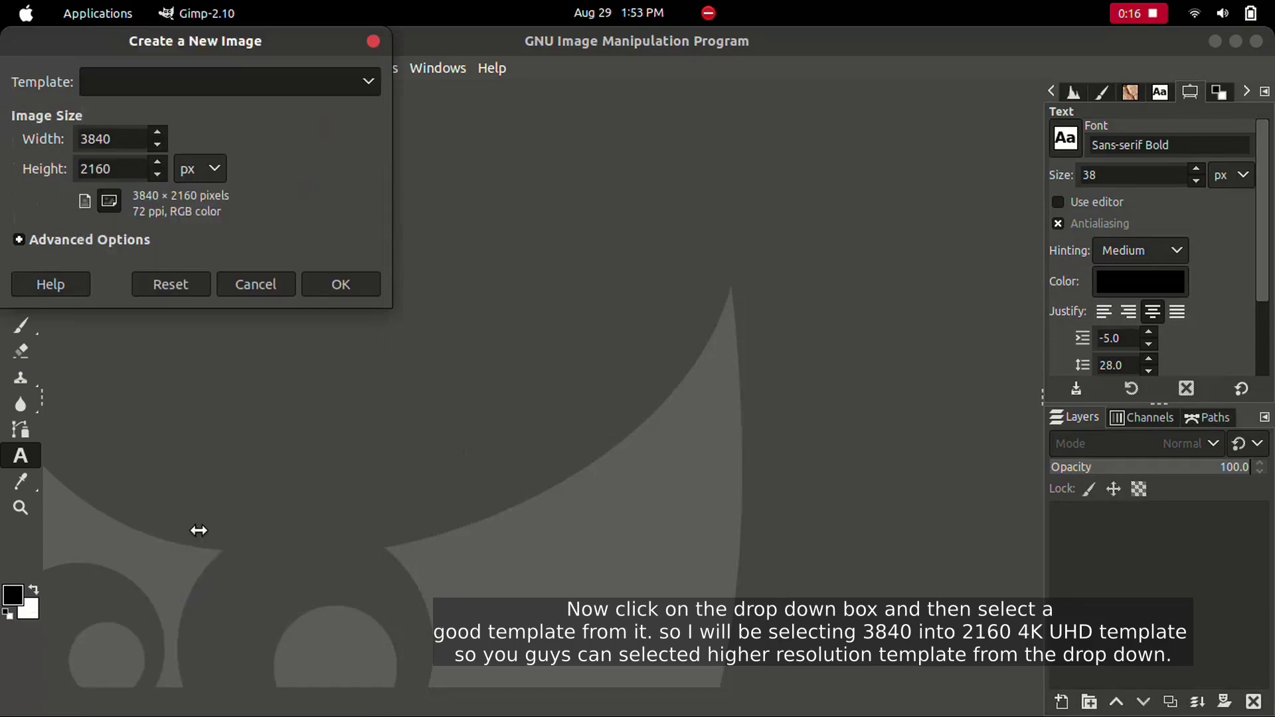
pyautogui.click(354, 282)
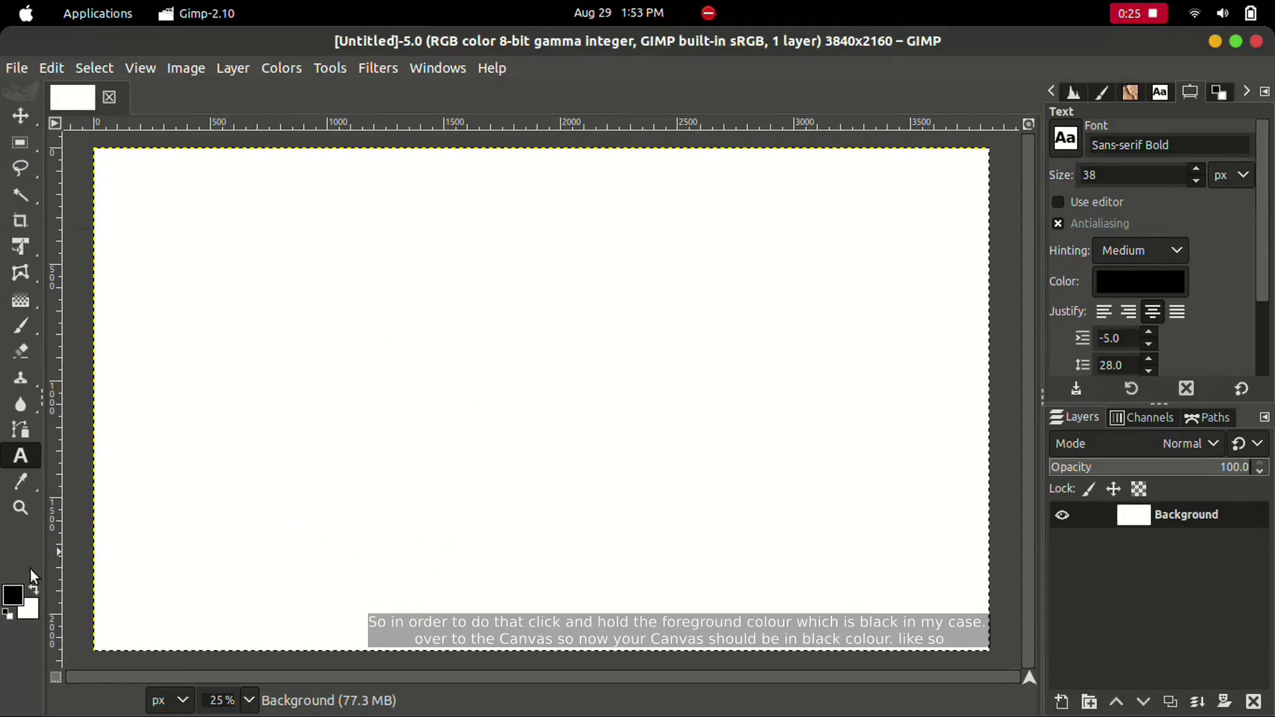
# Step: Fill the canvas black and add a text layer reading 'GIMP' near the centre
pyautogui.moveTo(15, 602)
pyautogui.mouseDown()
pyautogui.moveTo(622, 421)
pyautogui.moveTo(600, 432)
pyautogui.mouseUp()
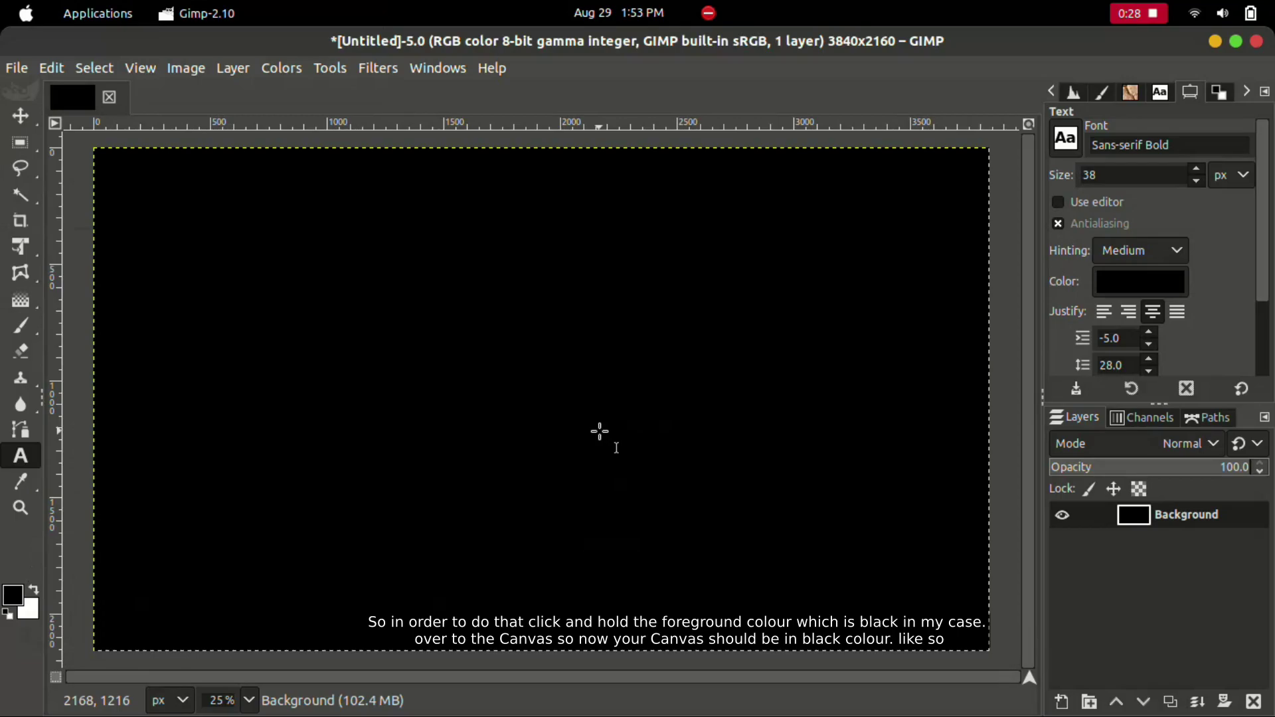
pyautogui.click(22, 458)
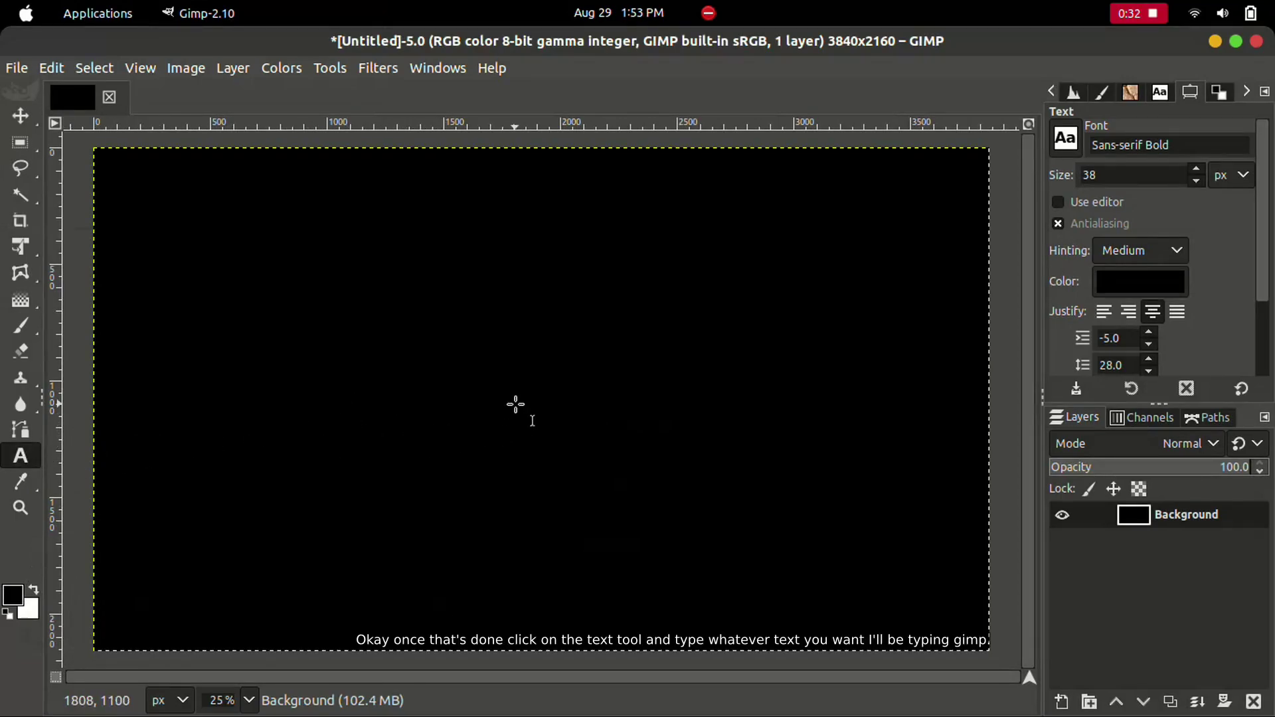
pyautogui.click(463, 396)
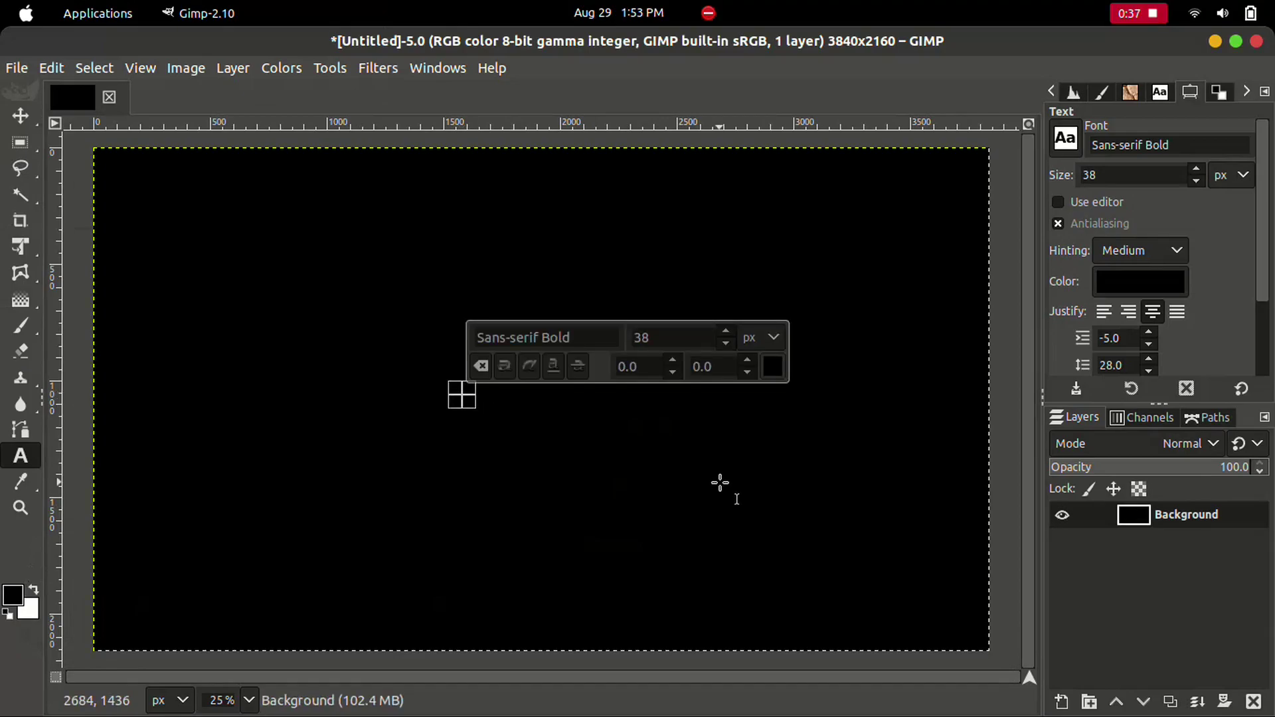
pyautogui.write('GIMP')
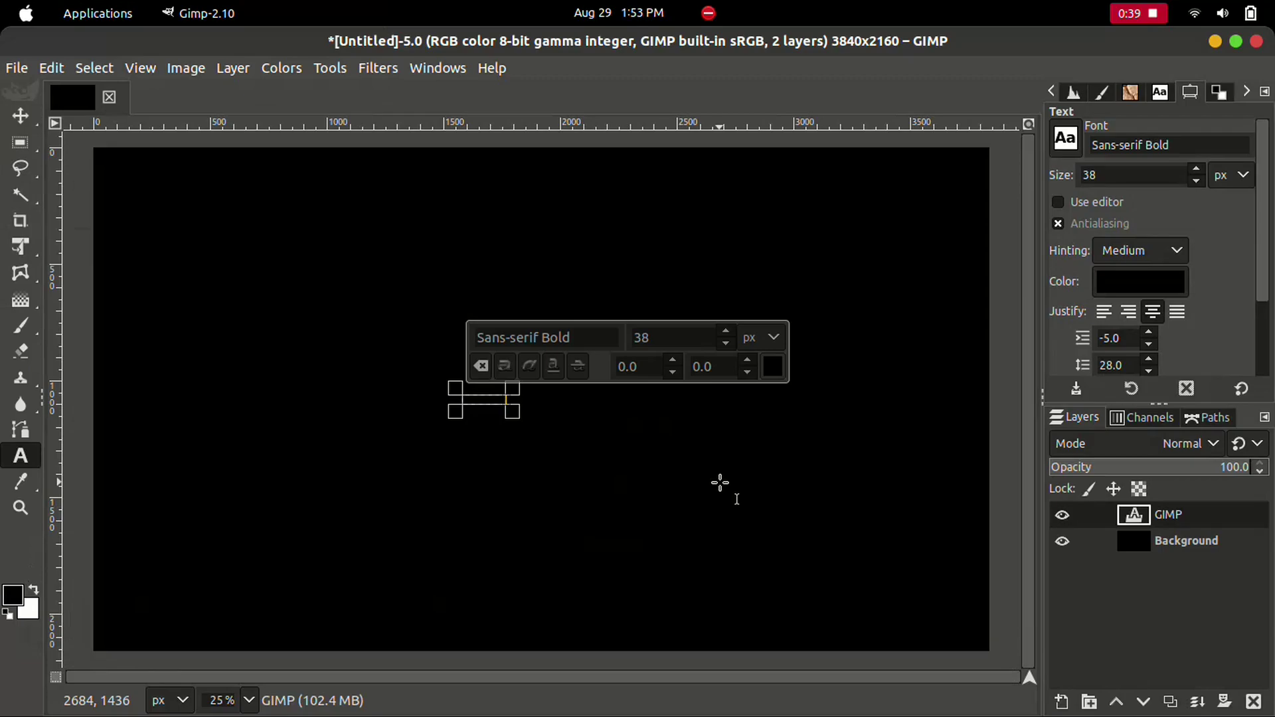
# Step: Set the GIMP text colour to white (fefefe) and its font size to 437 px
pyautogui.click(771, 367)
pyautogui.moveTo(675, 344); pyautogui.dragTo(549, 248)
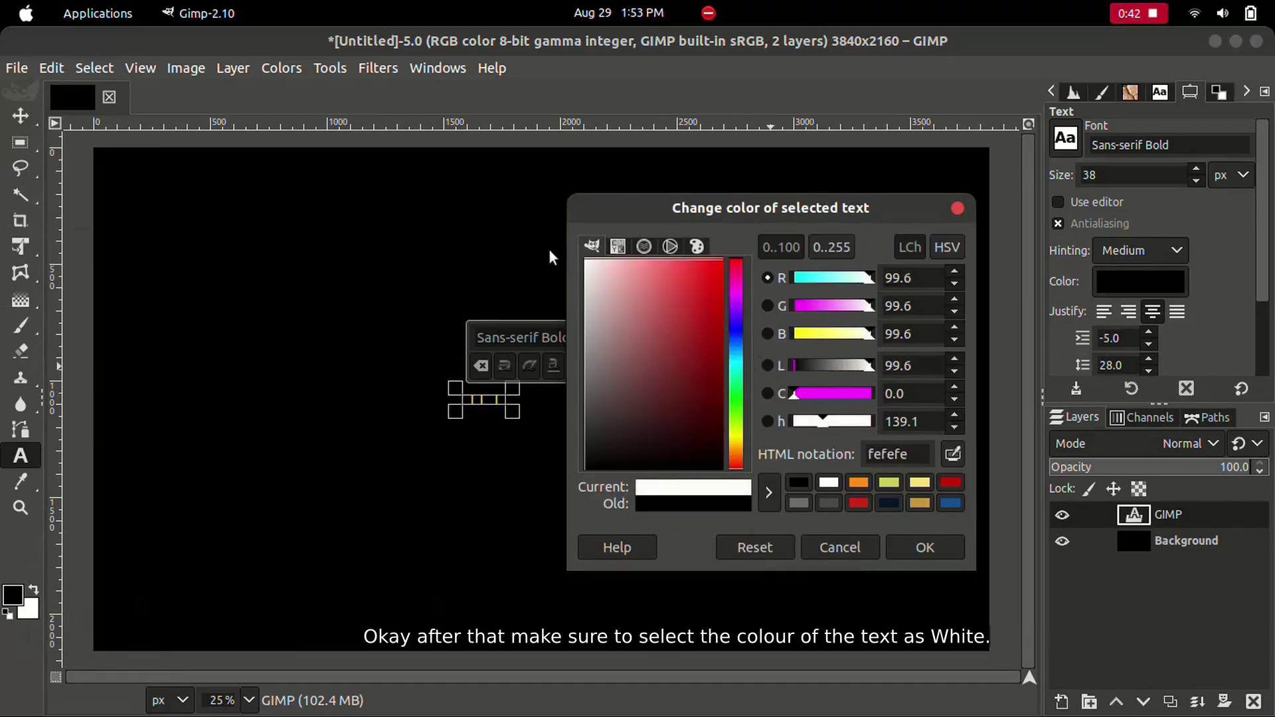
pyautogui.click(926, 551)
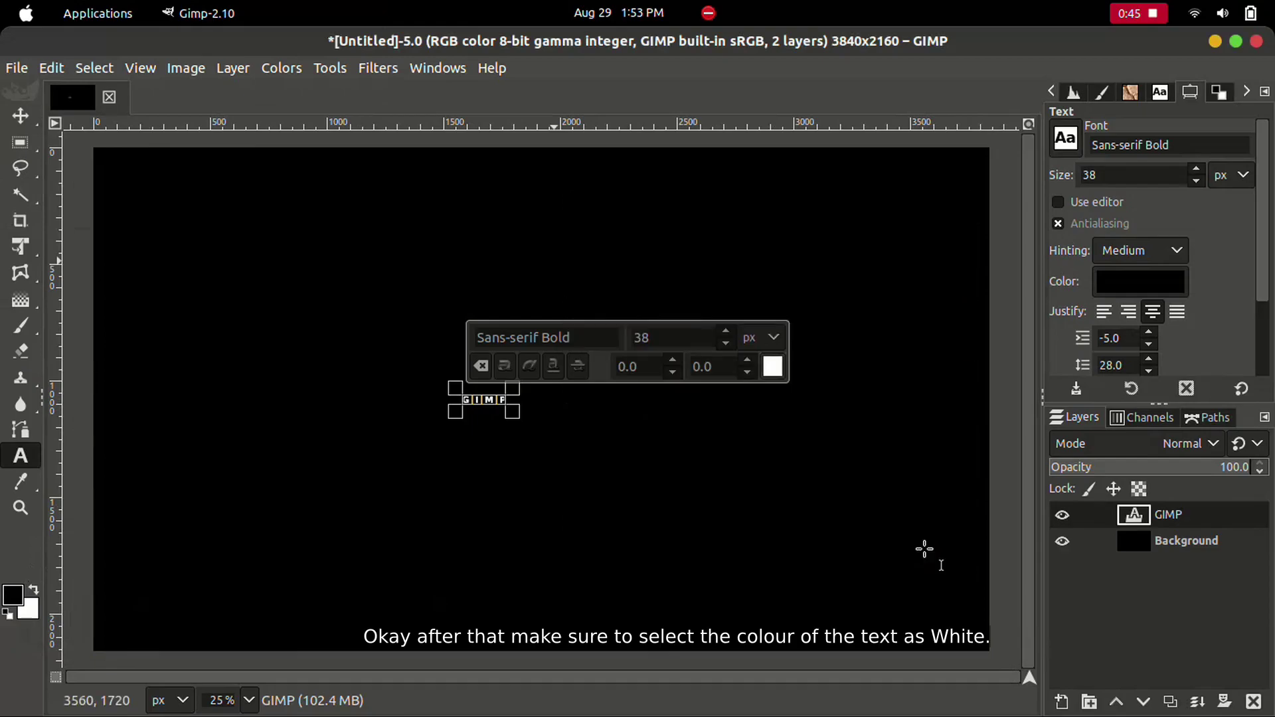
pyautogui.click(725, 331)
pyautogui.moveTo(724, 336); pyautogui.dragTo(724, 329)
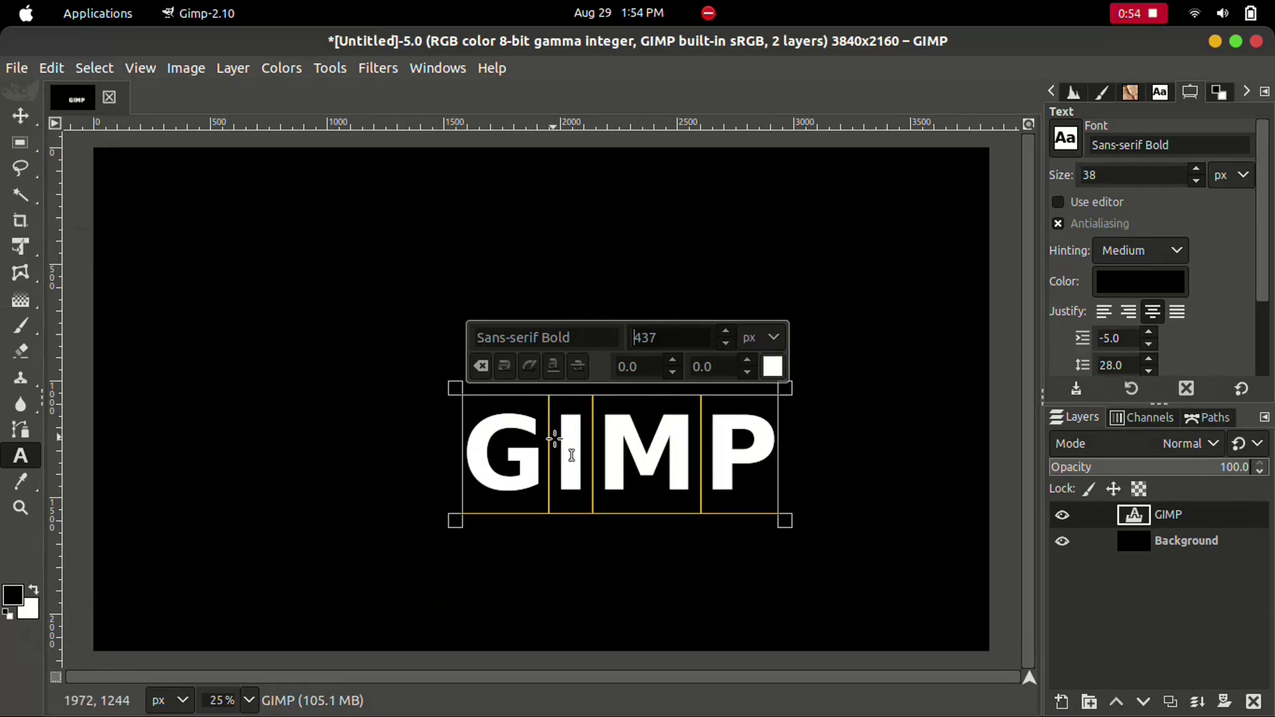
pyautogui.moveTo(20, 116)
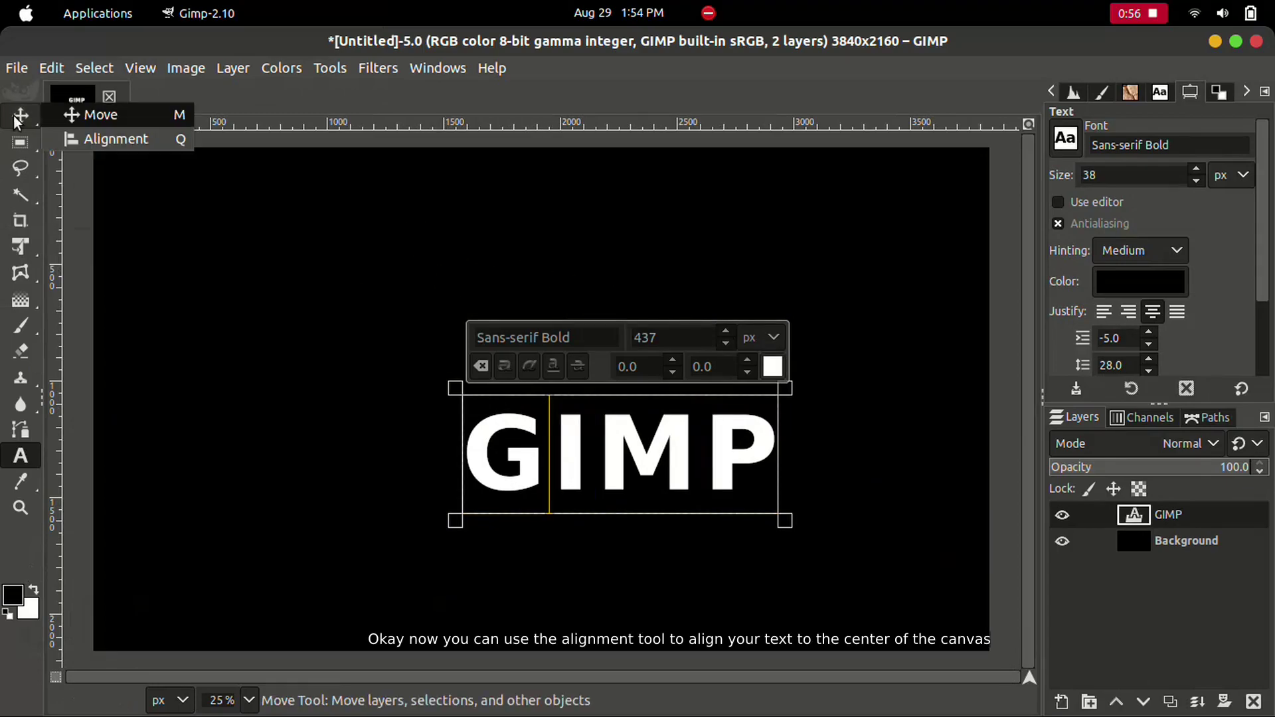
# Step: Align the GIMP text layer to the canvas centre, horizontally and vertically
pyautogui.click(101, 143)
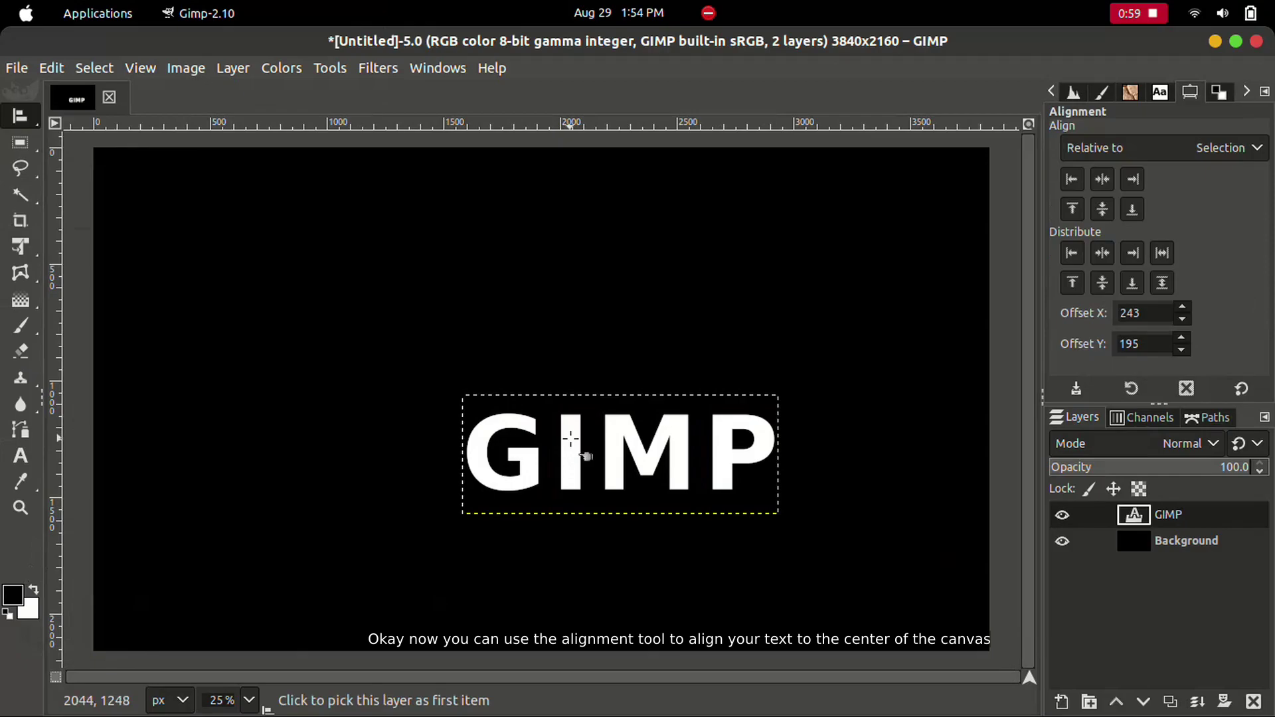
pyautogui.click(706, 450)
pyautogui.click(1106, 178)
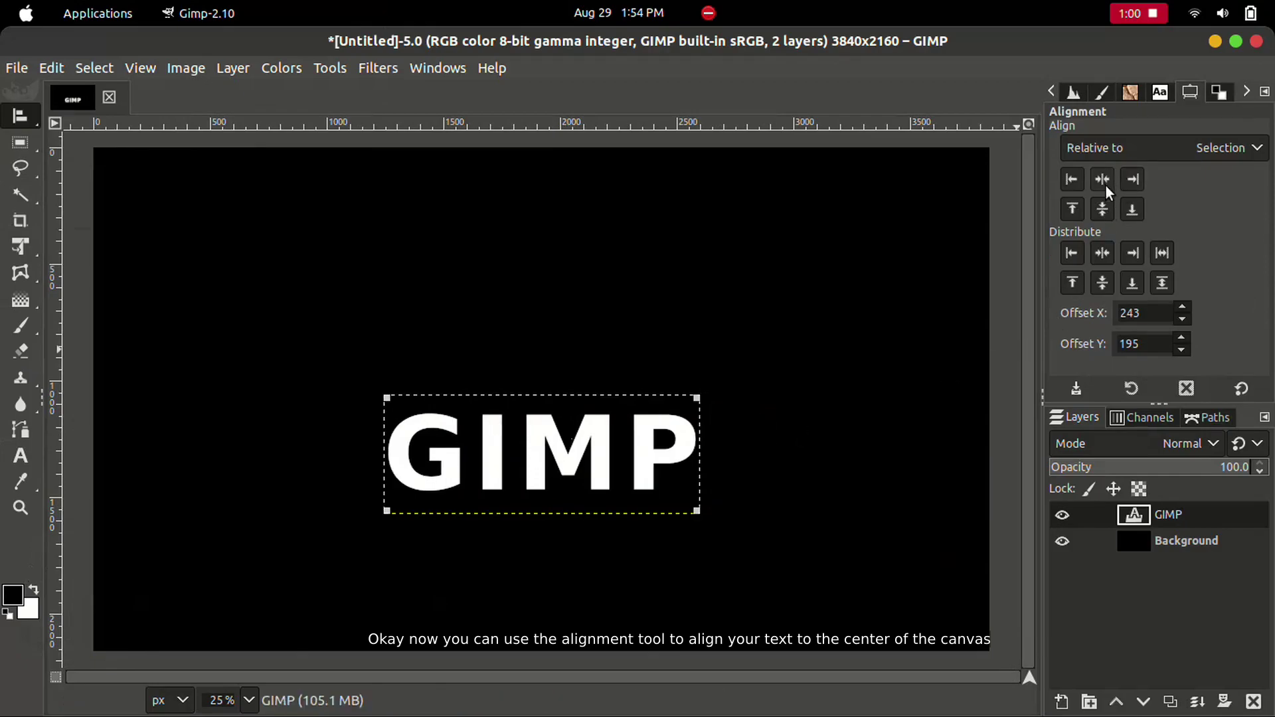
pyautogui.click(1106, 210)
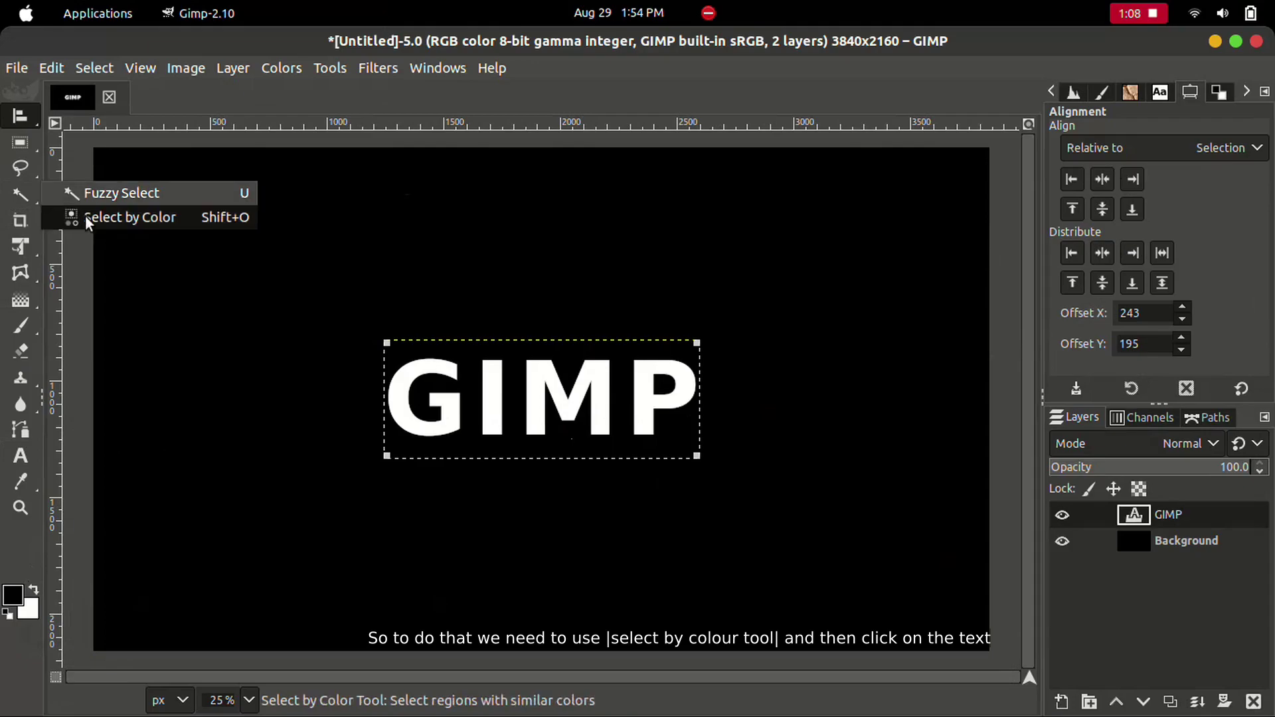
# Step: Select the white GIMP letters by colour and zoom in on them
pyautogui.click(86, 218)
pyautogui.click(414, 414)
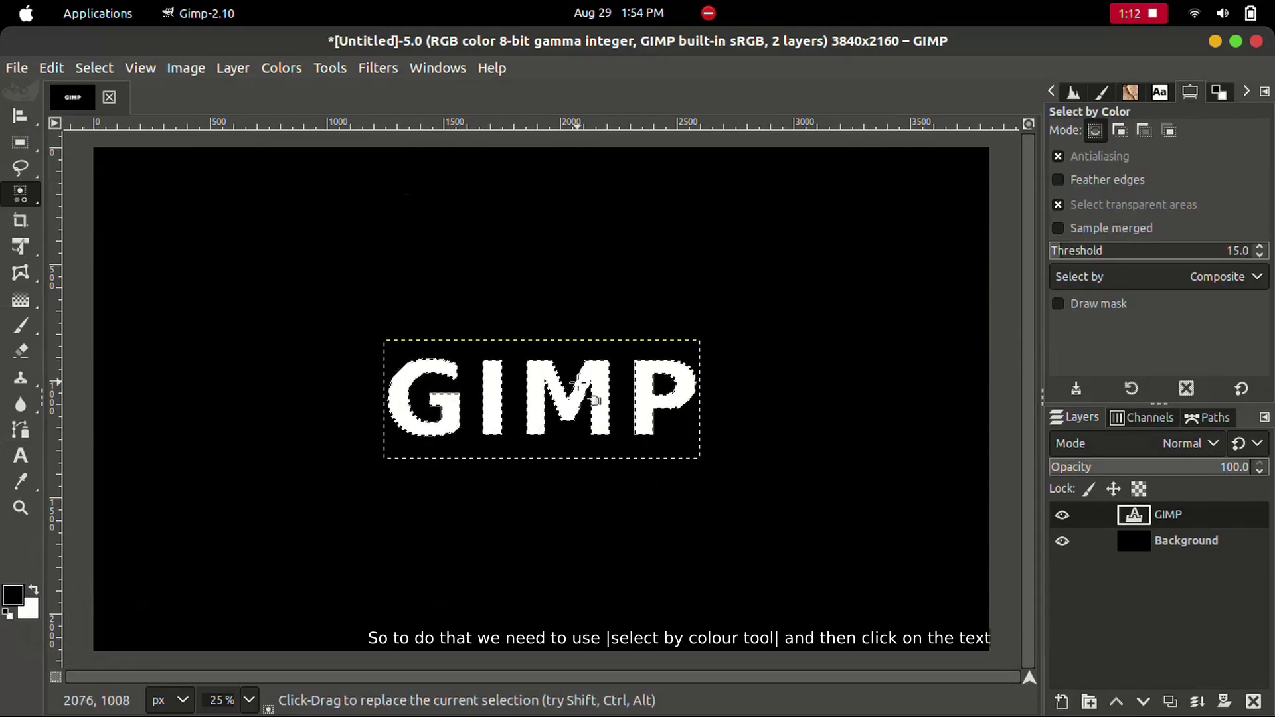
pyautogui.press('ctrl')
pyautogui.scroll(3, 534, 394)
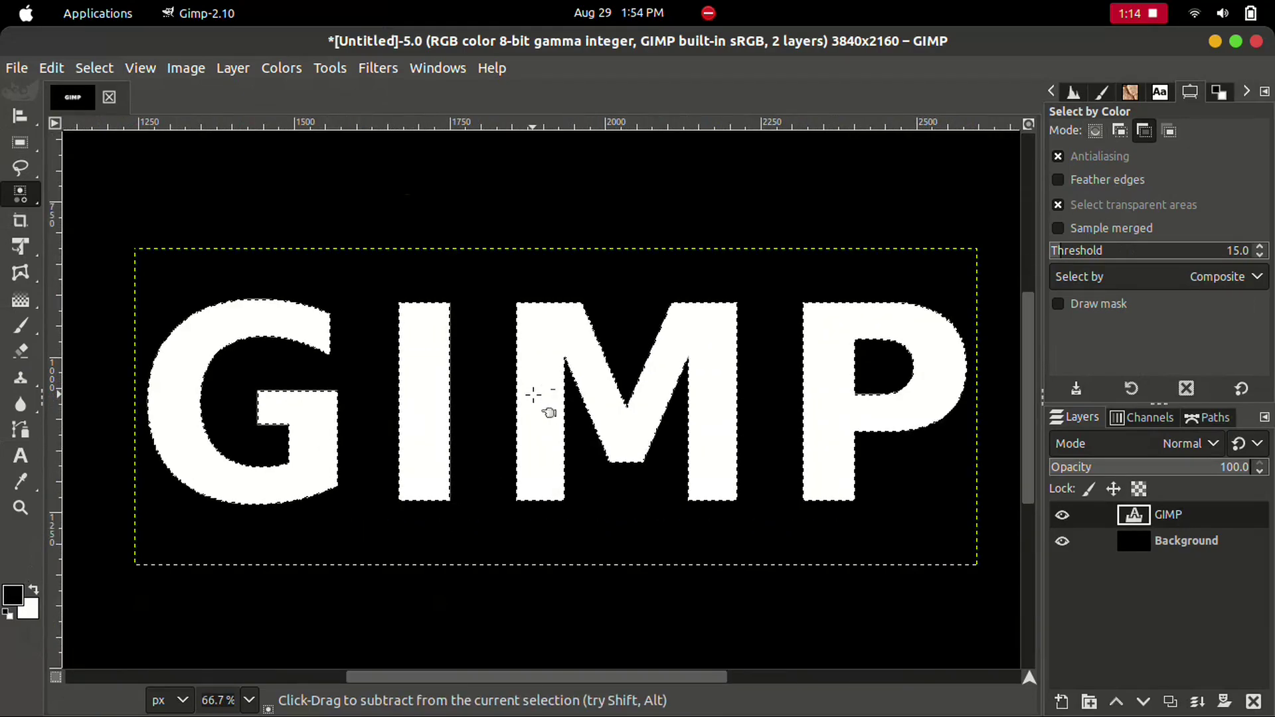
pyautogui.scroll(1, 534, 394)
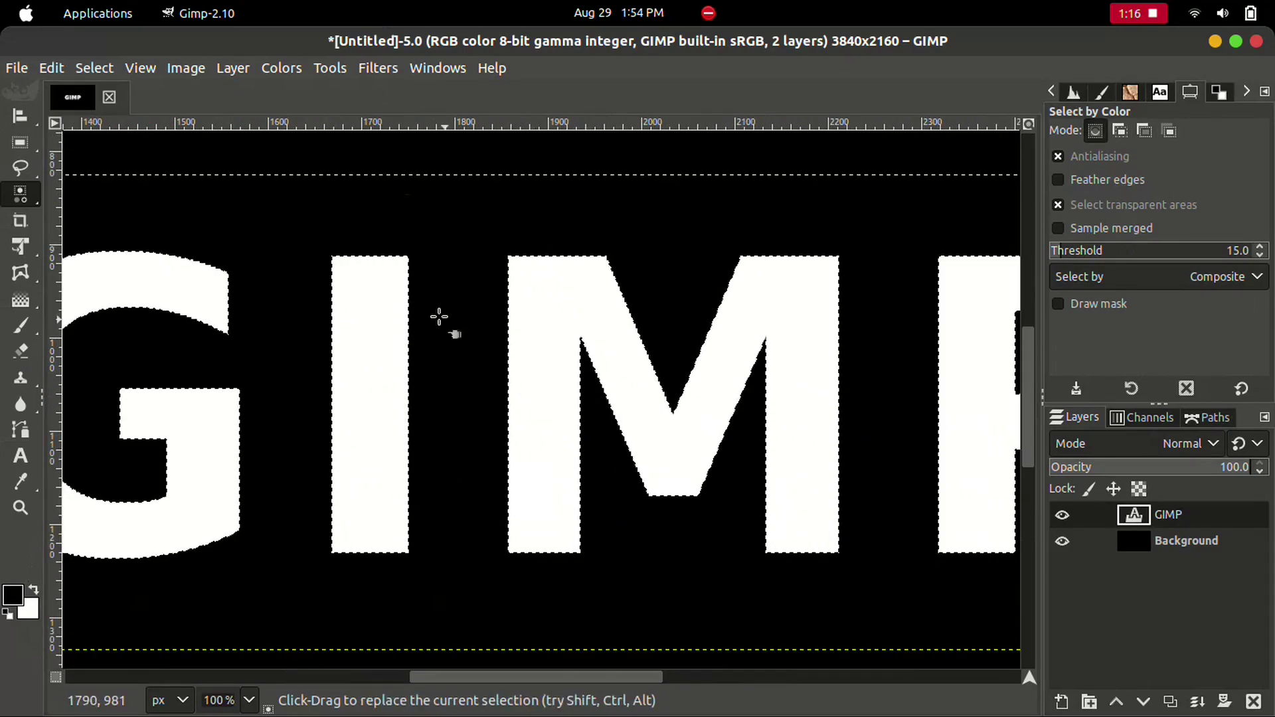
# Step: Shrink the letter selection inward by 3 px
pyautogui.click(86, 69)
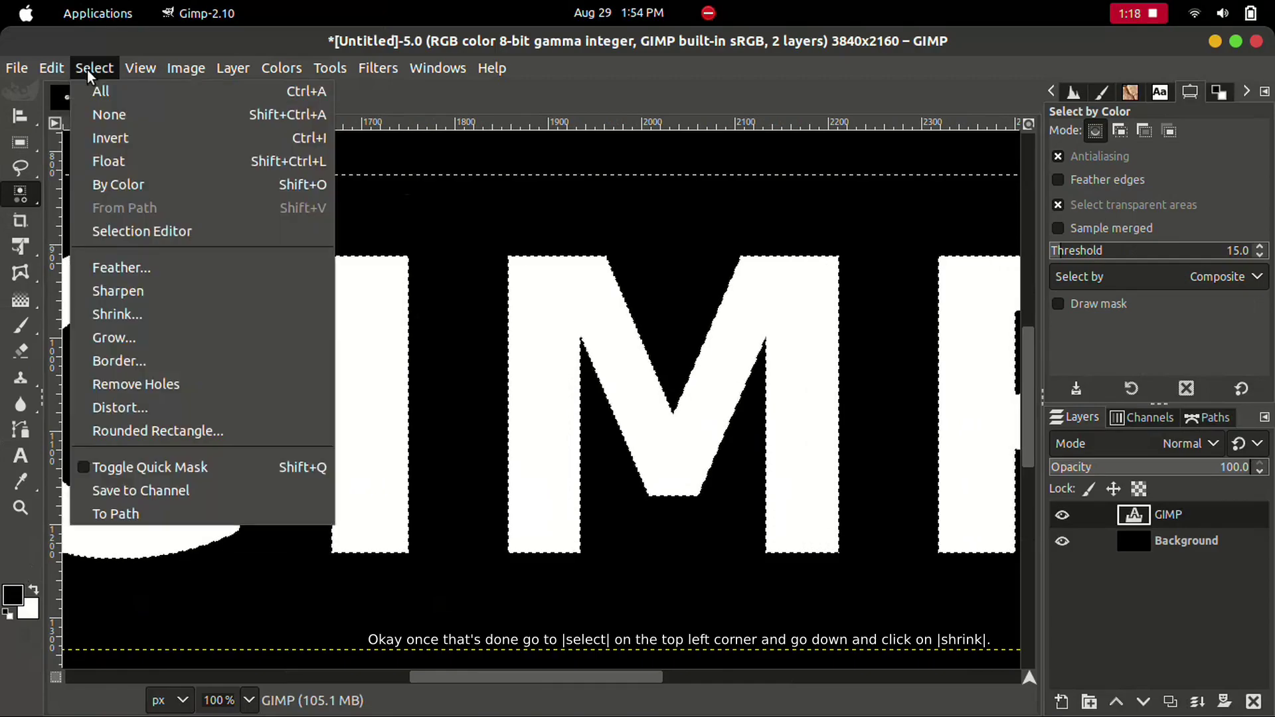
pyautogui.click(116, 316)
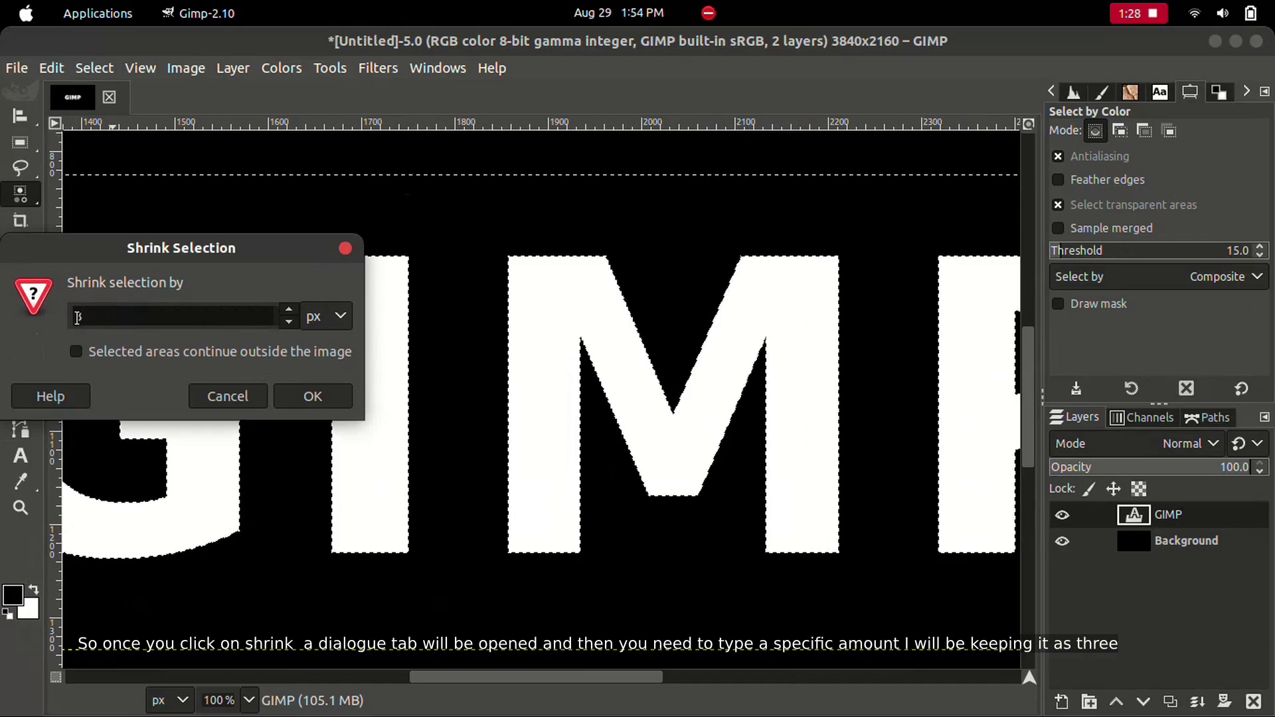
pyautogui.write('3')
pyautogui.click(313, 392)
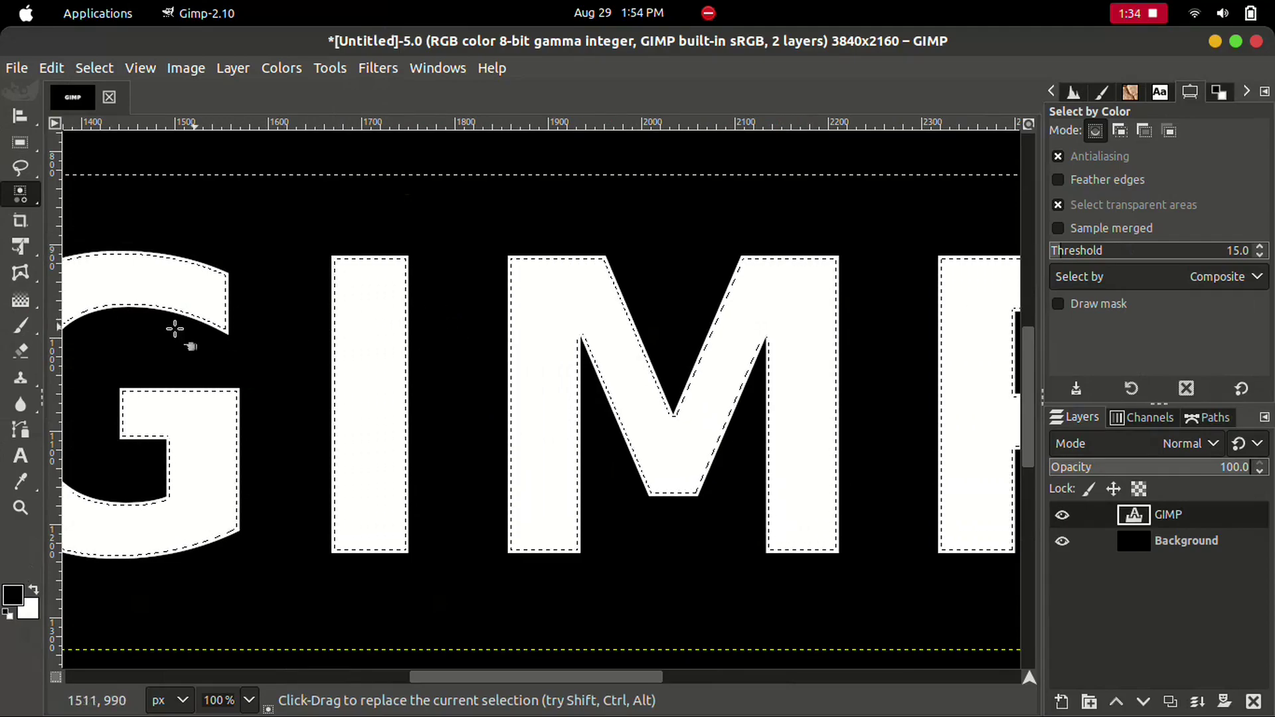
# Step: Set up the Eraser with a Hardness 100 brush, force 62 and size around 349
pyautogui.click(21, 351)
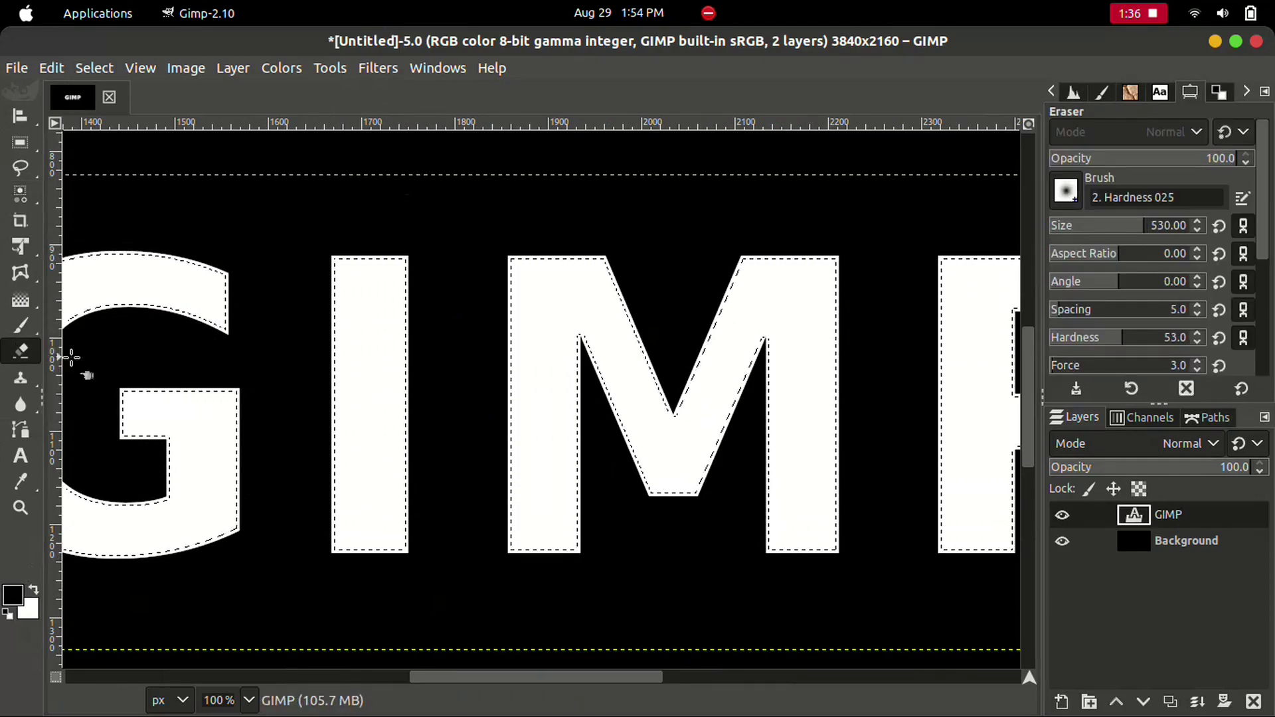
pyautogui.click(1075, 198)
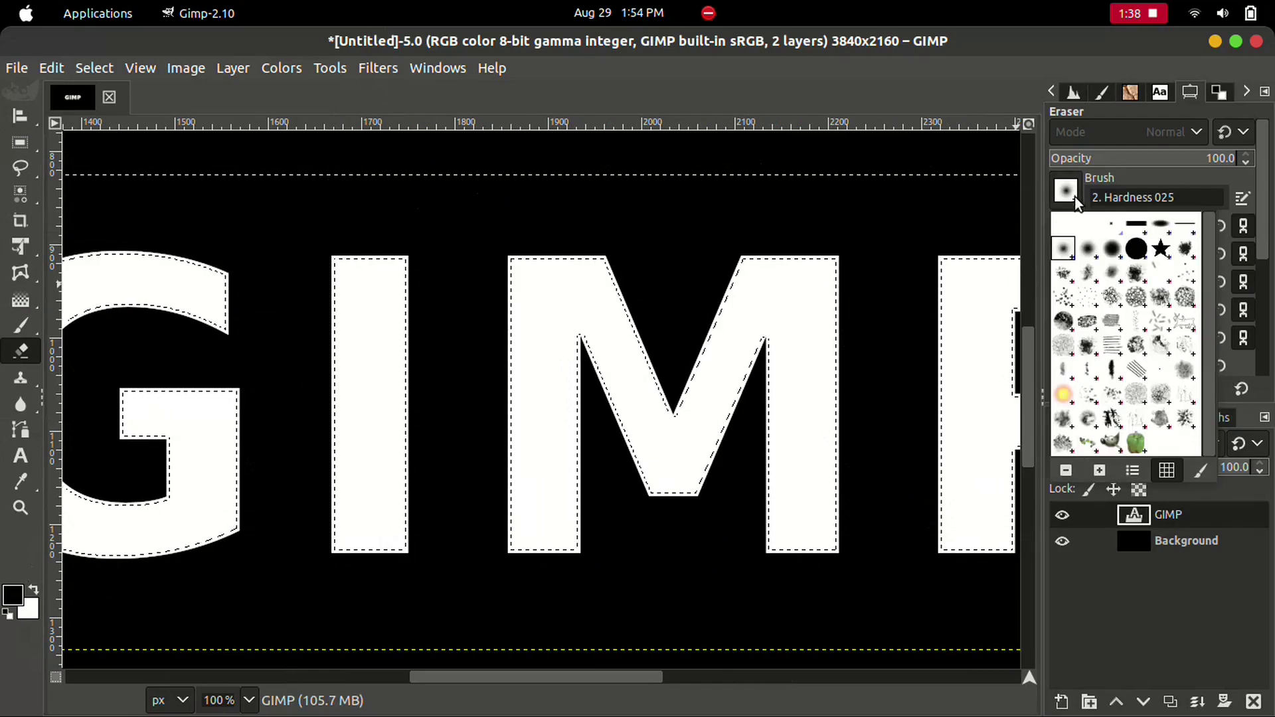
pyautogui.click(1137, 250)
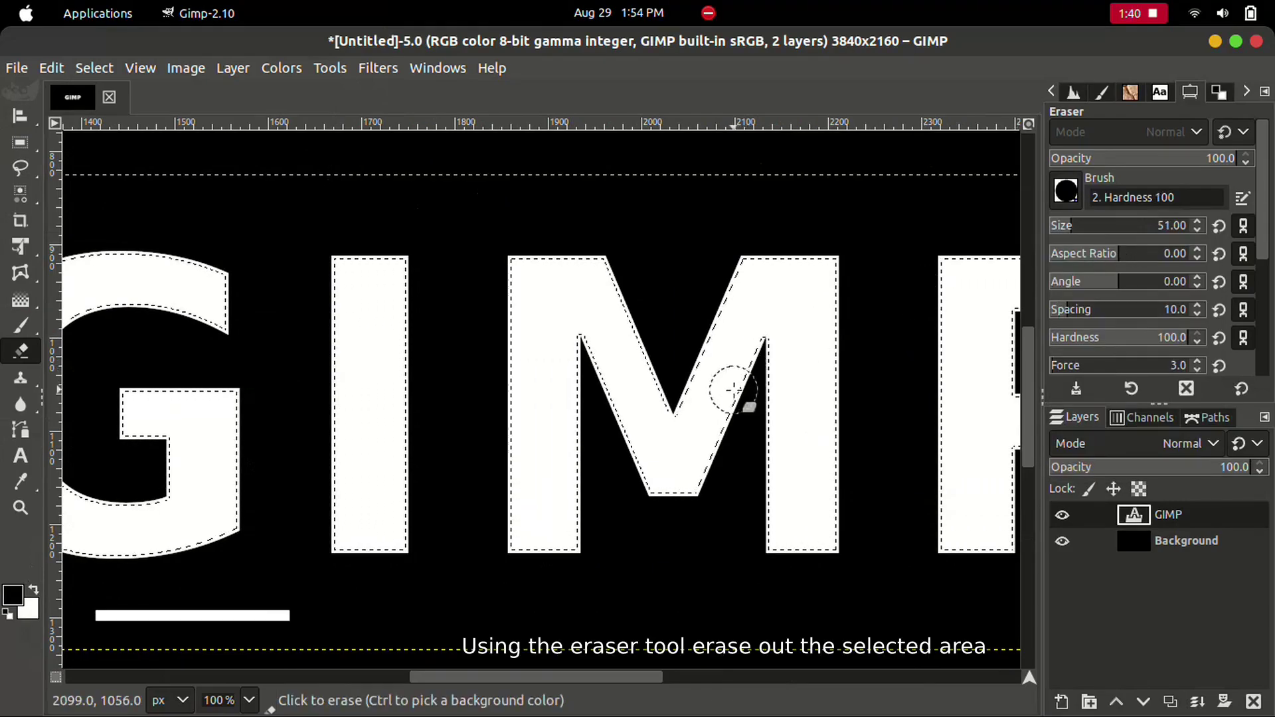
pyautogui.moveTo(1057, 365); pyautogui.dragTo(1136, 365)
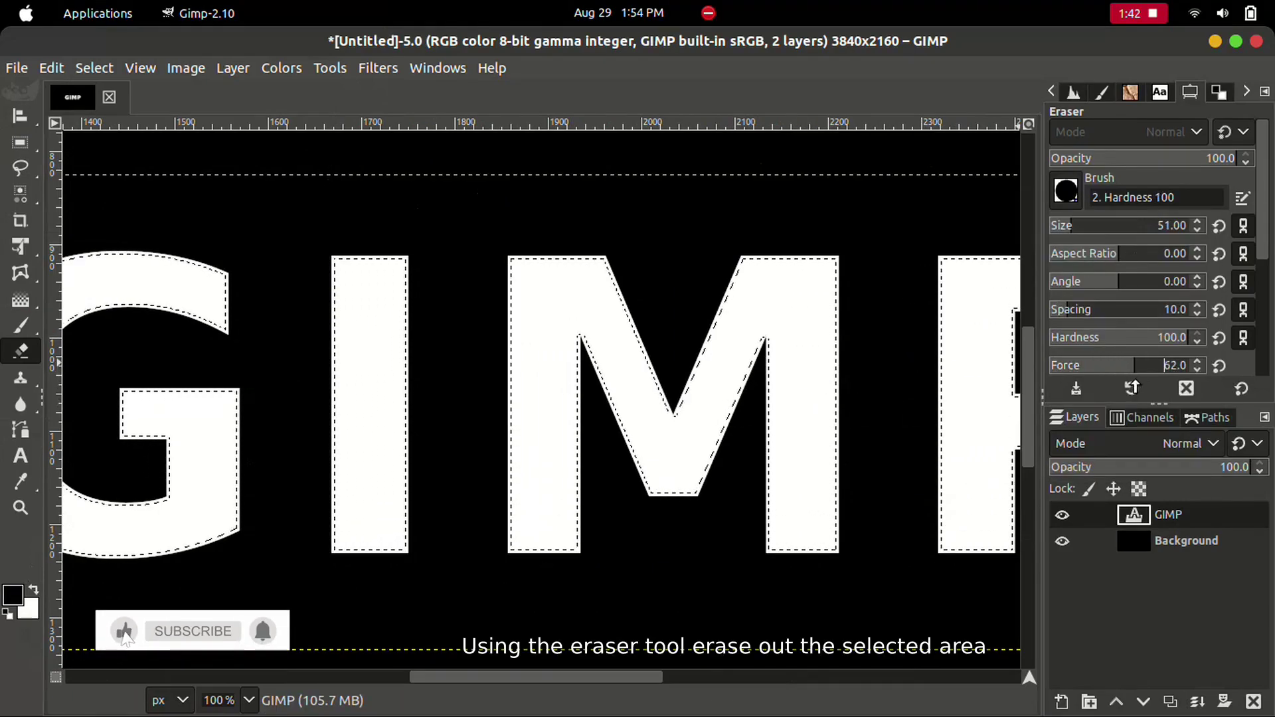
pyautogui.click(1120, 226)
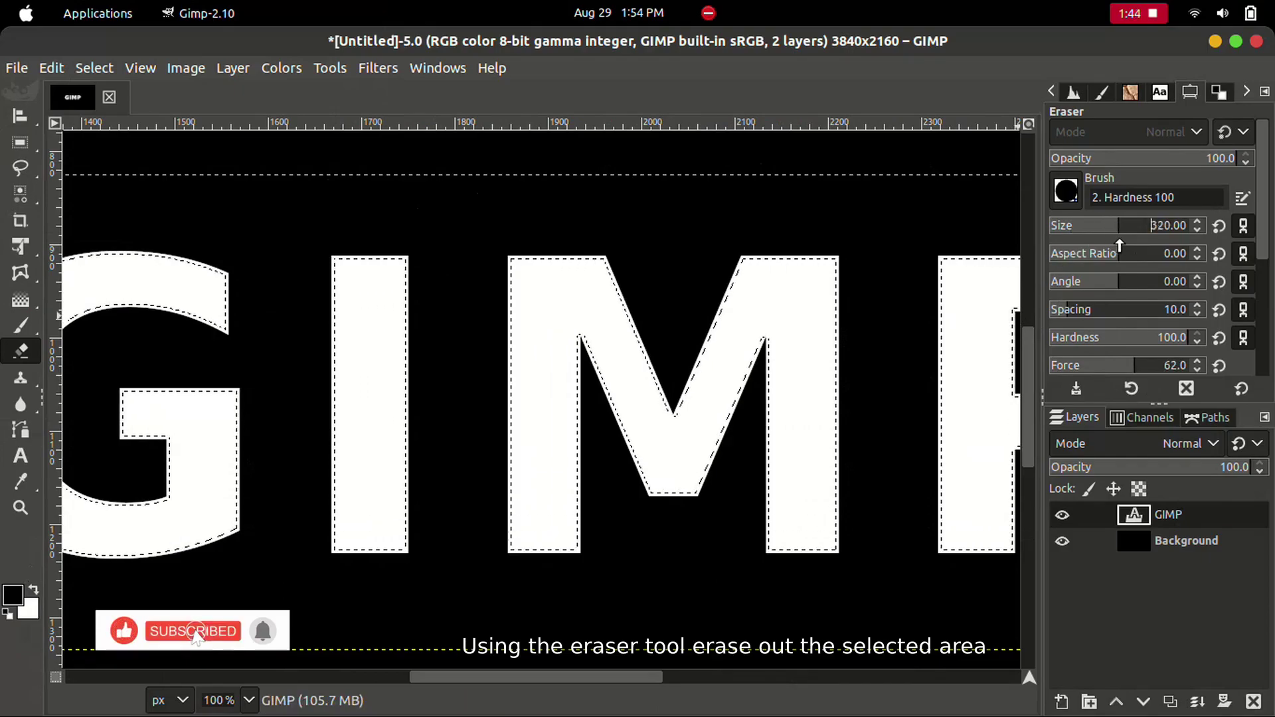
pyautogui.moveTo(1120, 226); pyautogui.dragTo(1130, 226)
# Step: Erase the white fill inside the selected letters, leaving thin outlines
pyautogui.moveTo(798, 366)
pyautogui.mouseDown()
pyautogui.moveTo(749, 305)
pyautogui.moveTo(541, 575)
pyautogui.moveTo(564, 194)
pyautogui.moveTo(279, 580)
pyautogui.mouseUp()
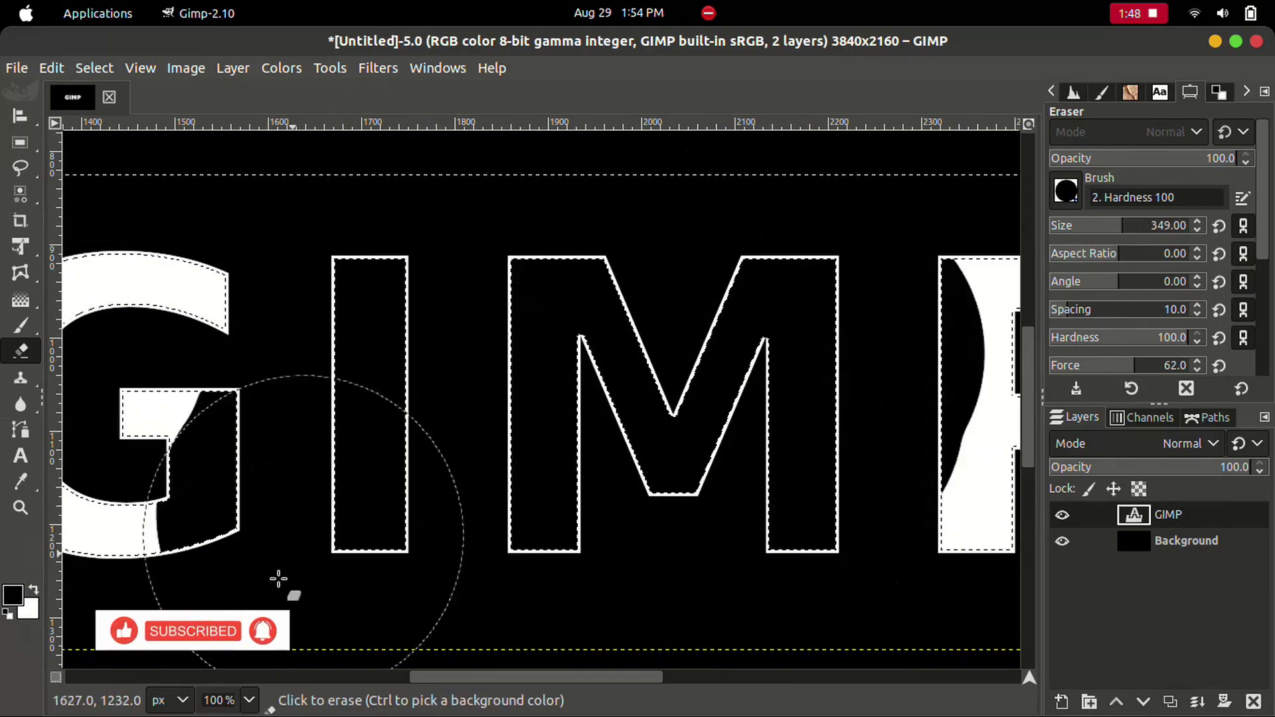
pyautogui.keyDown('ctrl'); pyautogui.scroll(-2, 405, 490); pyautogui.keyUp('ctrl')
pyautogui.moveTo(299, 485)
pyautogui.mouseDown()
pyautogui.moveTo(291, 446)
pyautogui.moveTo(257, 449)
pyautogui.moveTo(245, 347)
pyautogui.moveTo(667, 444)
pyautogui.moveTo(676, 516)
pyautogui.moveTo(792, 365)
pyautogui.mouseUp()
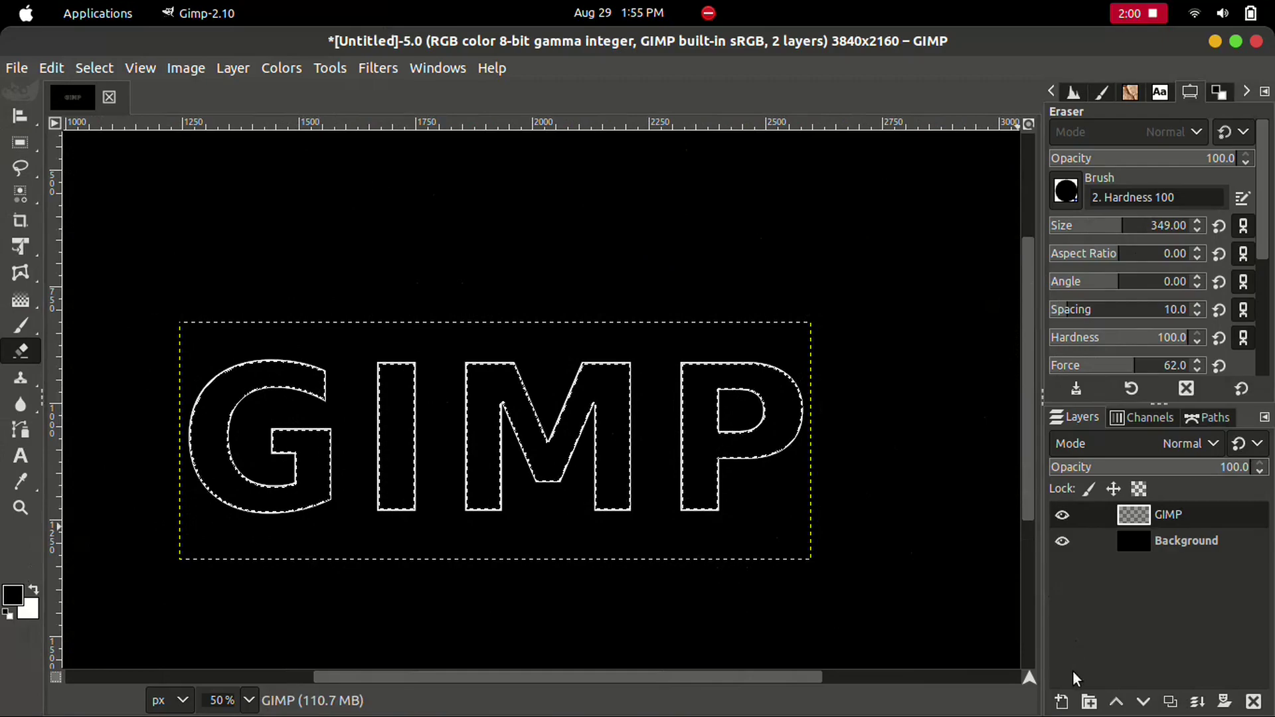
# Step: Add a new transparent layer above the text and choose the Paintbrush with white
pyautogui.click(1063, 703)
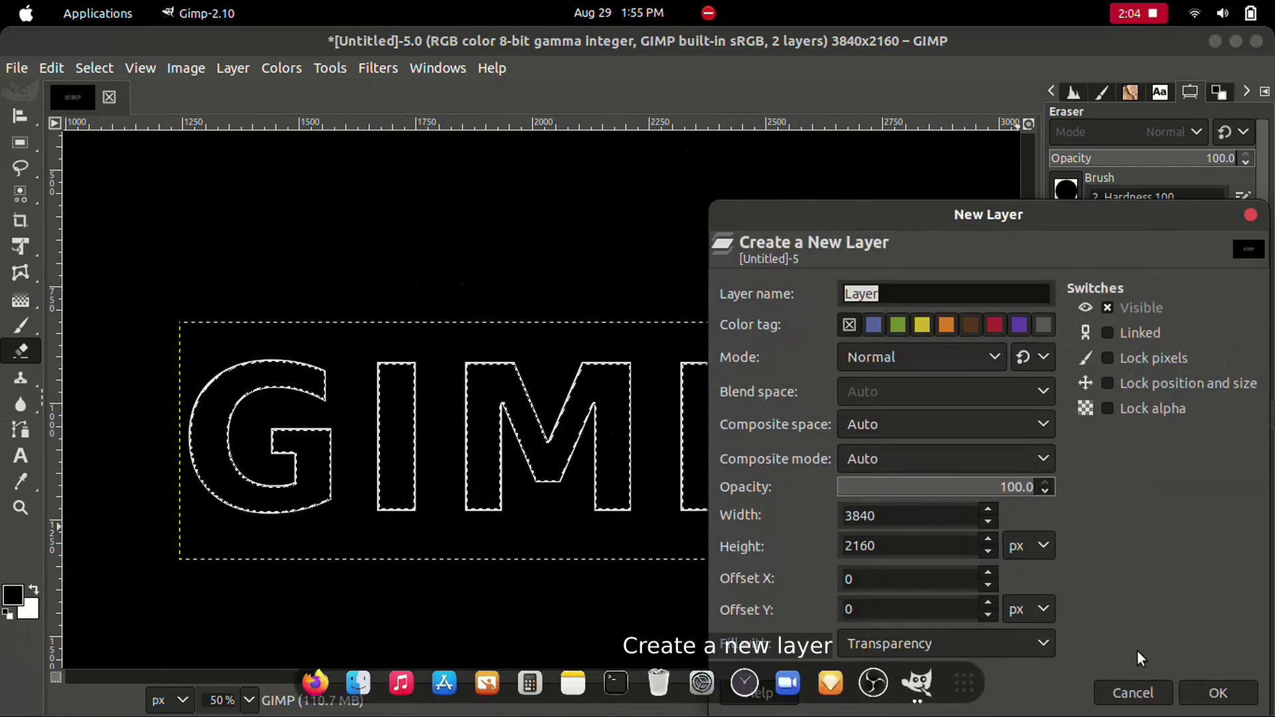
pyautogui.click(1202, 688)
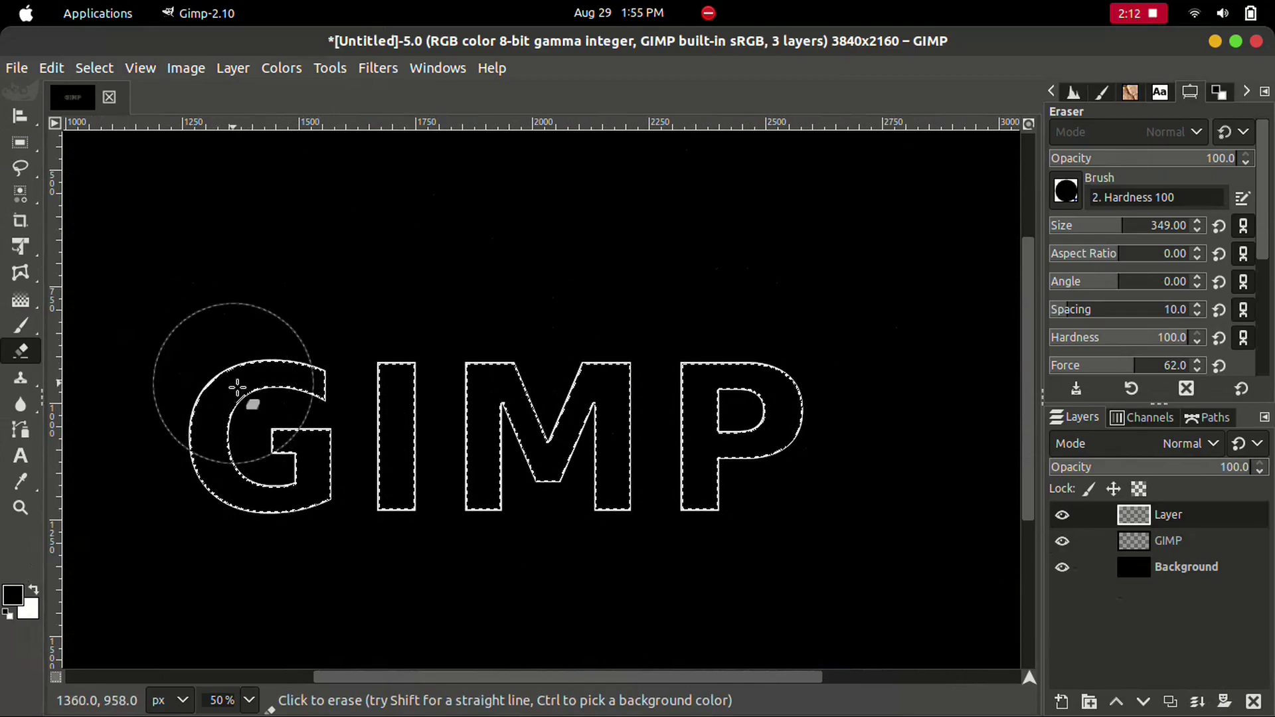
pyautogui.moveTo(254, 478); pyautogui.dragTo(371, 473)
pyautogui.scroll(1, 320, 459)
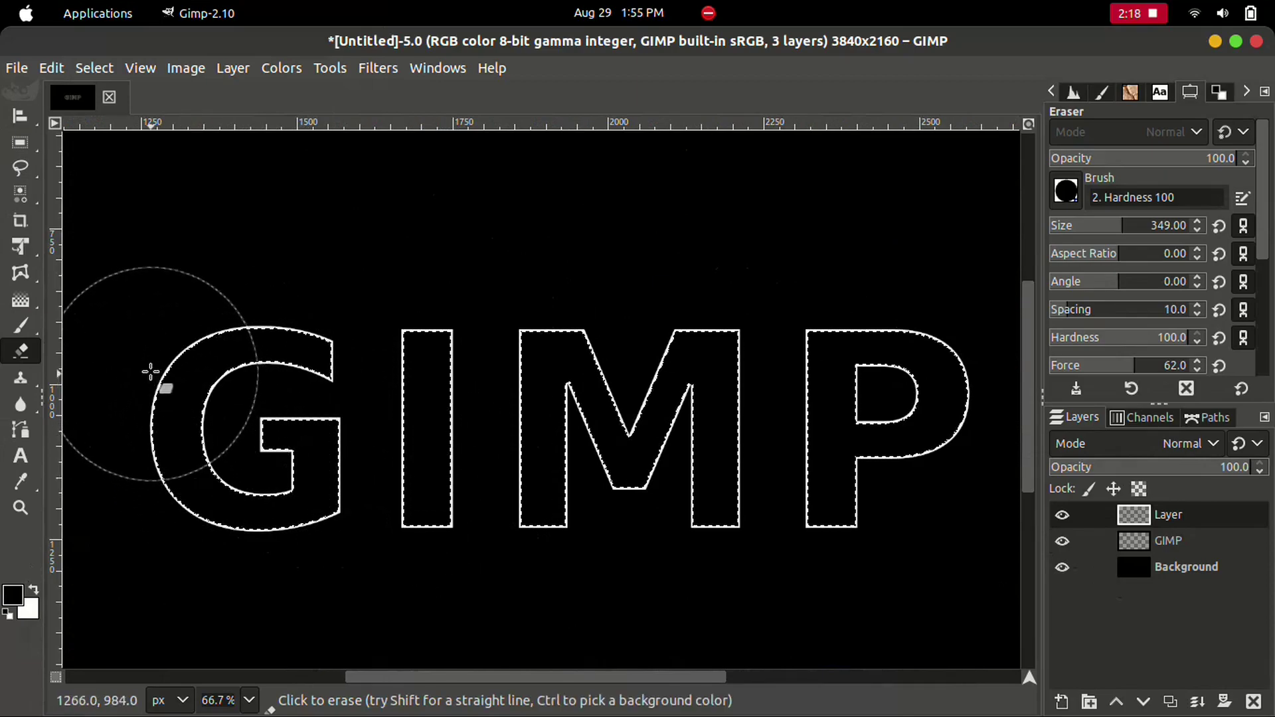
pyautogui.click(25, 327)
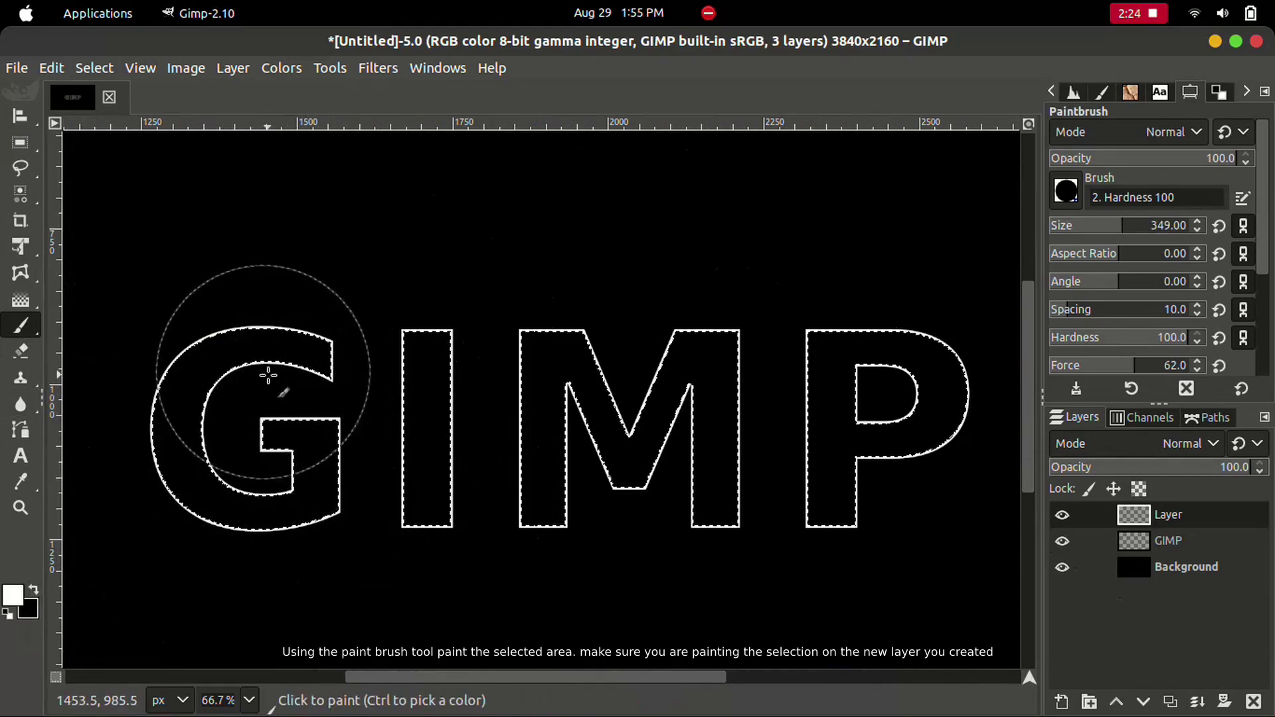
# Step: Paint the selected GIMP letters solid white on the new layer
pyautogui.moveTo(353, 379)
pyautogui.mouseDown()
pyautogui.moveTo(816, 517)
pyautogui.moveTo(620, 507)
pyautogui.moveTo(911, 370)
pyautogui.mouseUp()
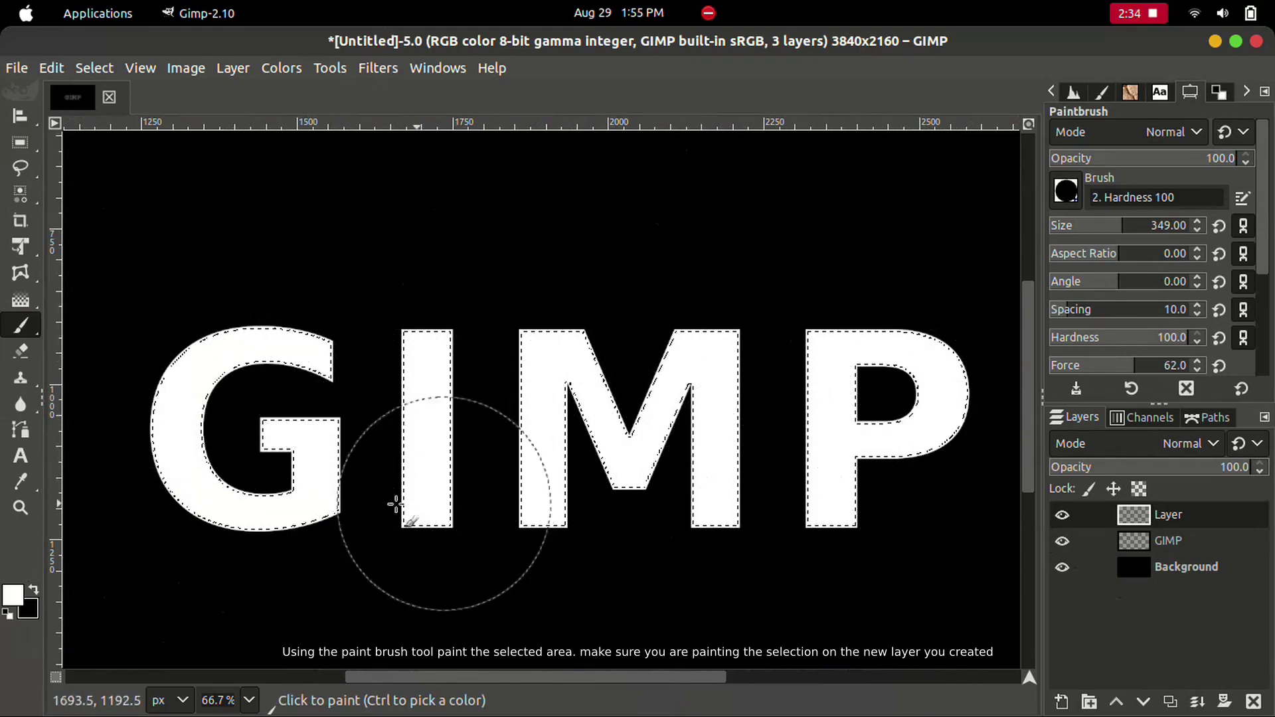
pyautogui.click(327, 464)
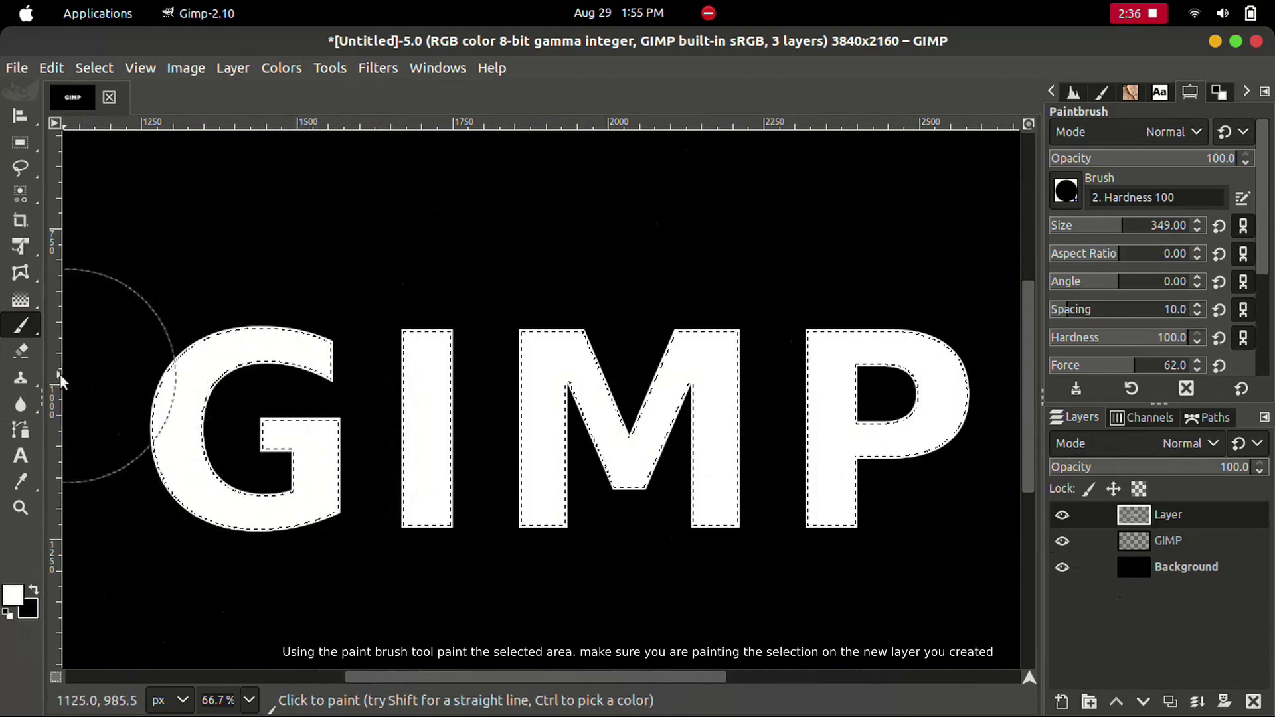
pyautogui.click(22, 351)
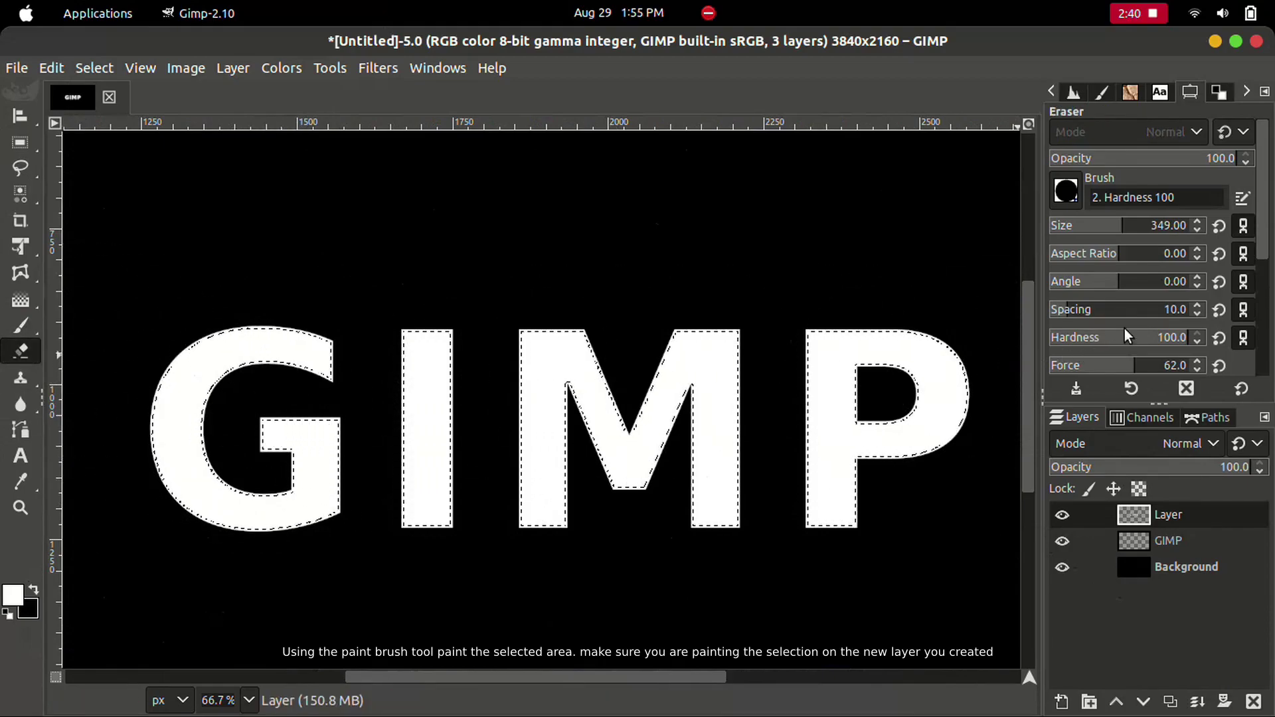
# Step: Fade the white letters to patchy grey with the Eraser at force 20, then deselect
pyautogui.moveTo(1097, 373); pyautogui.dragTo(1059, 374)
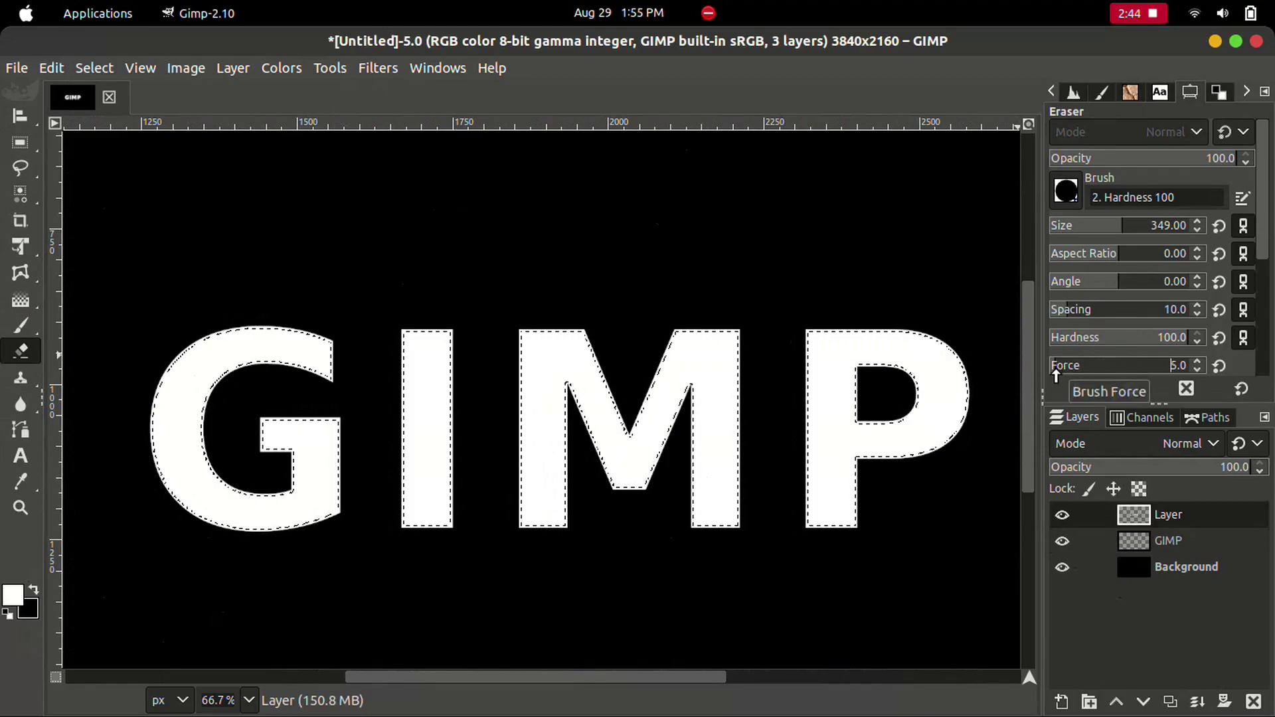
pyautogui.click(854, 505)
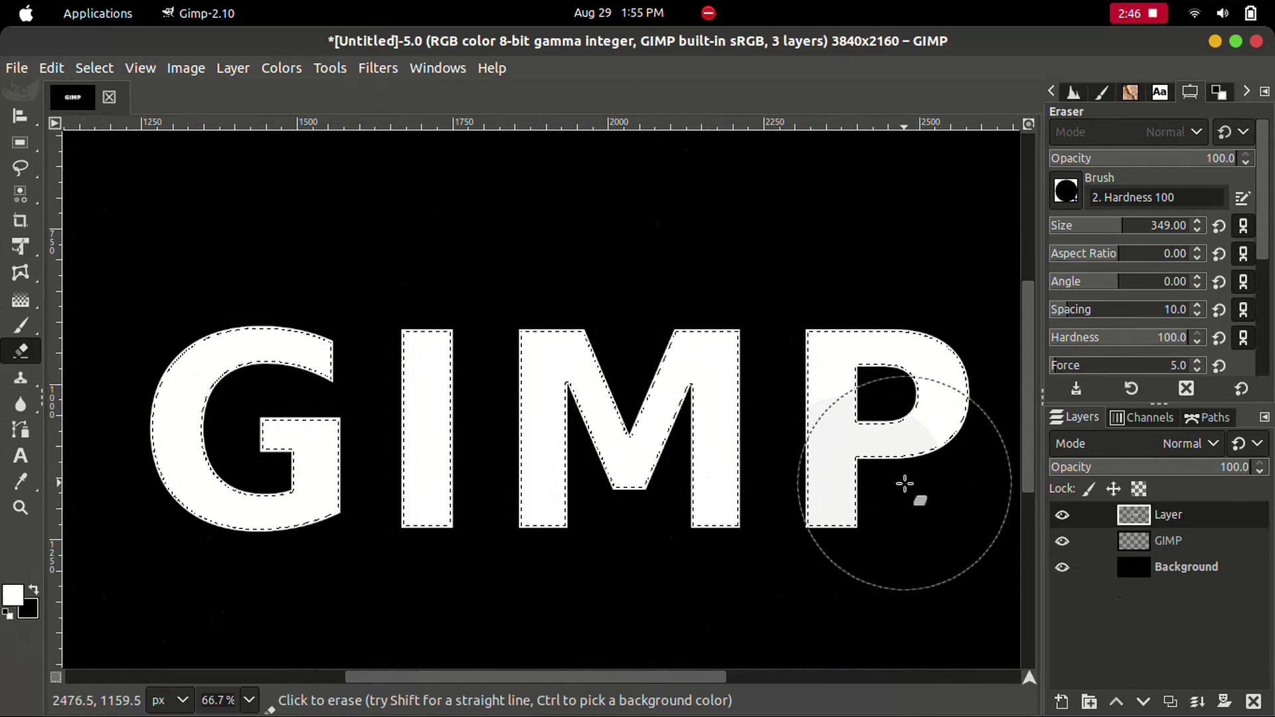
pyautogui.moveTo(855, 505); pyautogui.dragTo(928, 469)
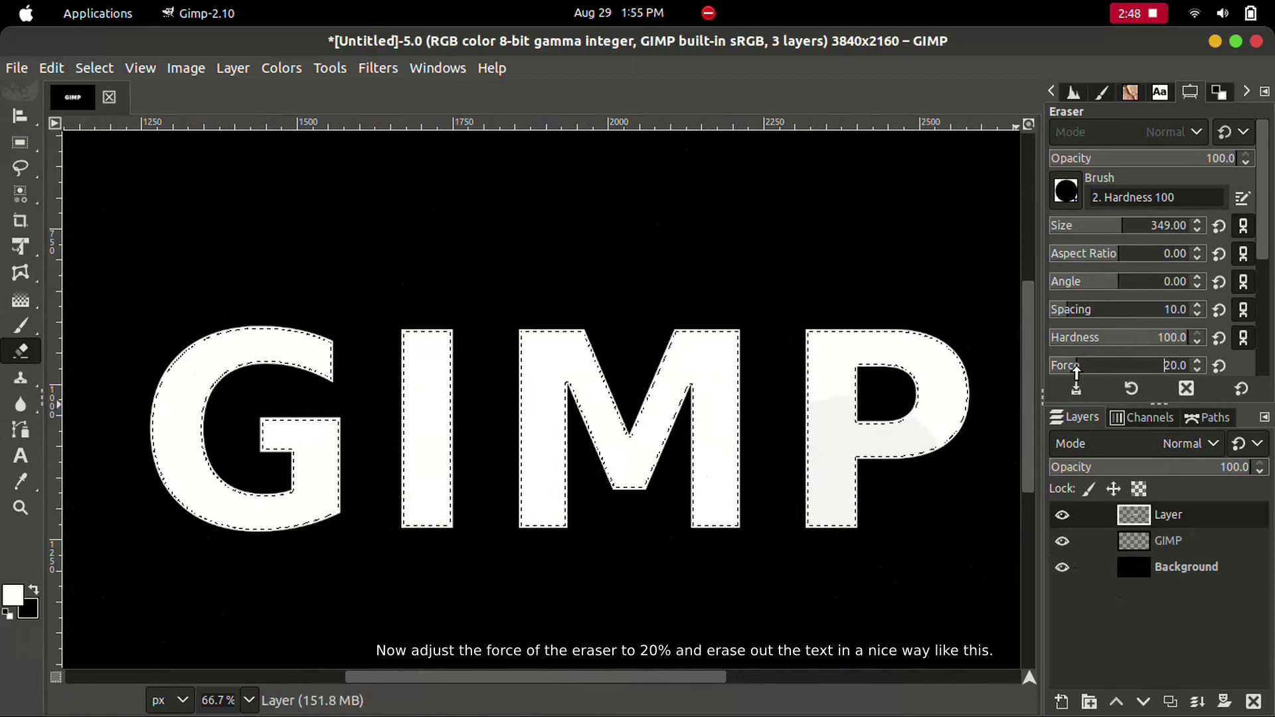
pyautogui.moveTo(982, 412)
pyautogui.mouseDown()
pyautogui.moveTo(939, 483)
pyautogui.moveTo(939, 379)
pyautogui.moveTo(857, 404)
pyautogui.moveTo(834, 465)
pyautogui.moveTo(899, 379)
pyautogui.moveTo(856, 447)
pyautogui.moveTo(716, 537)
pyautogui.moveTo(794, 541)
pyautogui.moveTo(794, 401)
pyautogui.moveTo(654, 545)
pyautogui.moveTo(882, 460)
pyautogui.moveTo(674, 511)
pyautogui.moveTo(631, 399)
pyautogui.moveTo(580, 487)
pyautogui.moveTo(536, 527)
pyautogui.moveTo(518, 401)
pyautogui.moveTo(492, 479)
pyautogui.moveTo(584, 464)
pyautogui.moveTo(501, 558)
pyautogui.moveTo(331, 396)
pyautogui.moveTo(348, 402)
pyautogui.moveTo(336, 469)
pyautogui.moveTo(212, 499)
pyautogui.moveTo(157, 441)
pyautogui.moveTo(162, 404)
pyautogui.moveTo(171, 461)
pyautogui.moveTo(238, 475)
pyautogui.moveTo(227, 432)
pyautogui.moveTo(365, 524)
pyautogui.moveTo(262, 475)
pyautogui.moveTo(233, 413)
pyautogui.moveTo(430, 478)
pyautogui.moveTo(418, 441)
pyautogui.moveTo(592, 456)
pyautogui.moveTo(700, 447)
pyautogui.moveTo(690, 412)
pyautogui.moveTo(689, 501)
pyautogui.moveTo(859, 432)
pyautogui.moveTo(826, 478)
pyautogui.moveTo(873, 424)
pyautogui.moveTo(855, 470)
pyautogui.moveTo(863, 489)
pyautogui.mouseUp()
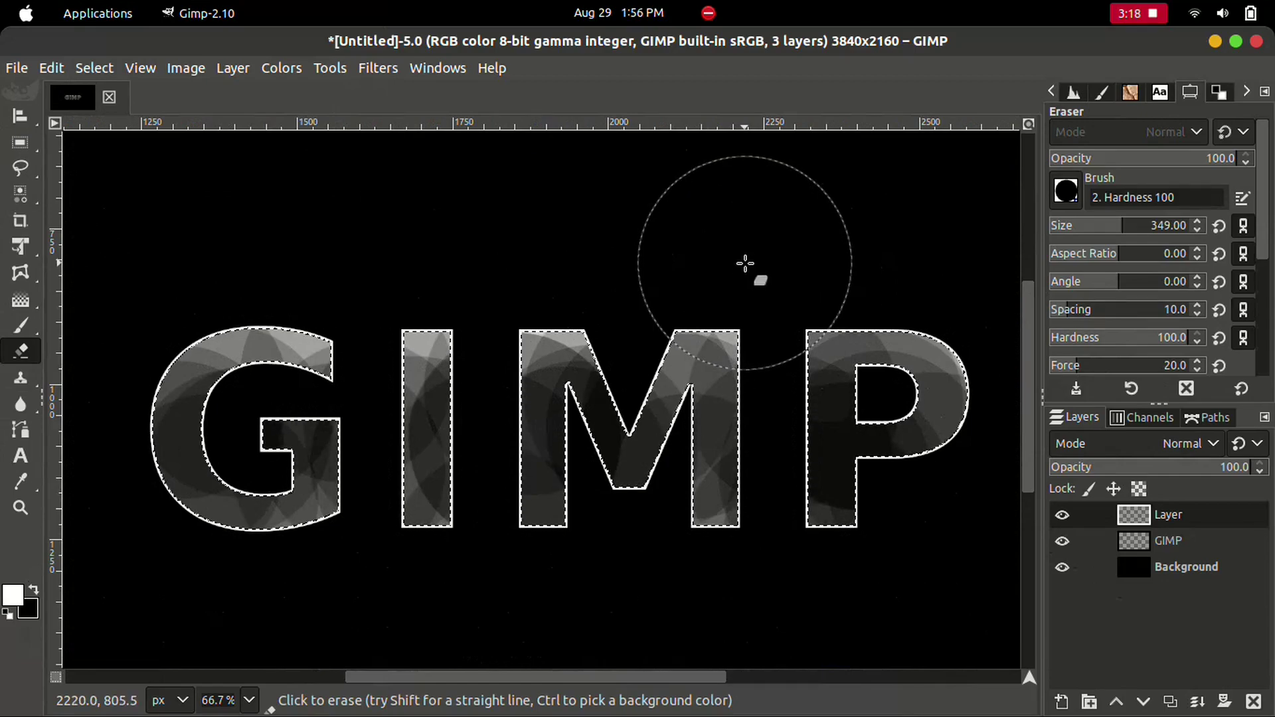
pyautogui.hotkey('ctrl', 'shift', 'a')
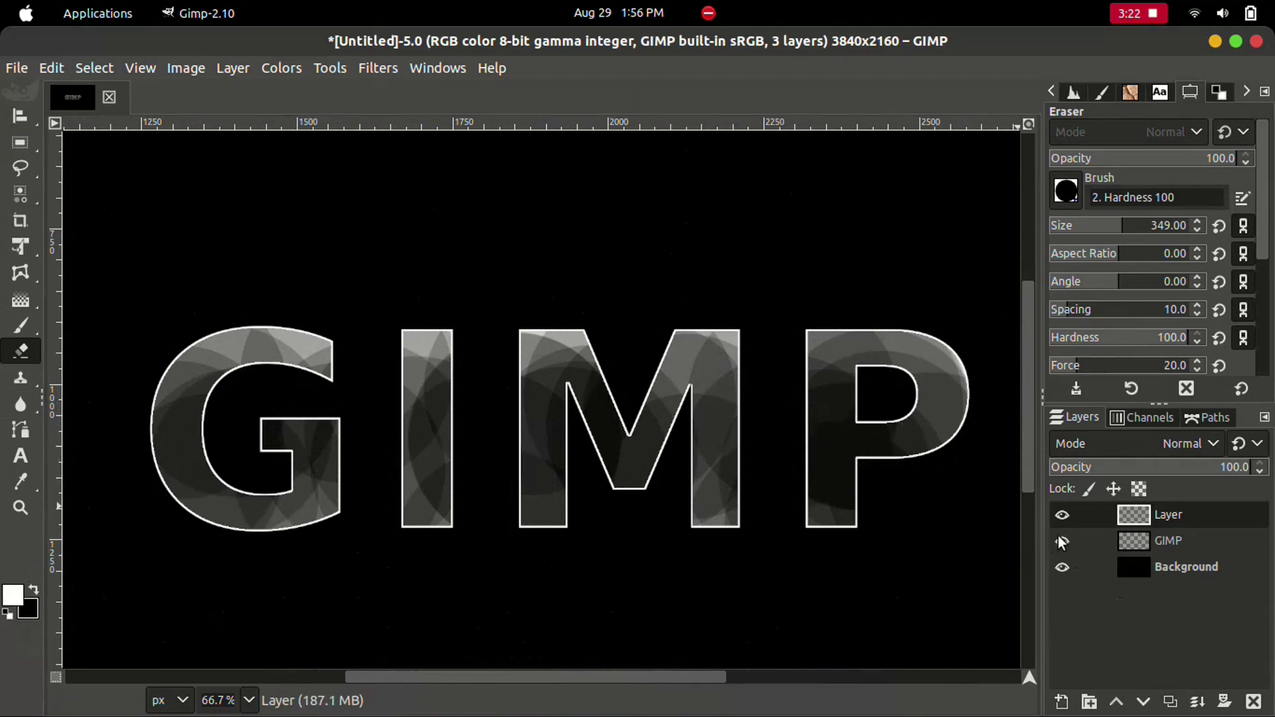
# Step: Duplicate the outlined GIMP layer as hidden GIMP #1 and keep the original GIMP layer active
pyautogui.click(1114, 544)
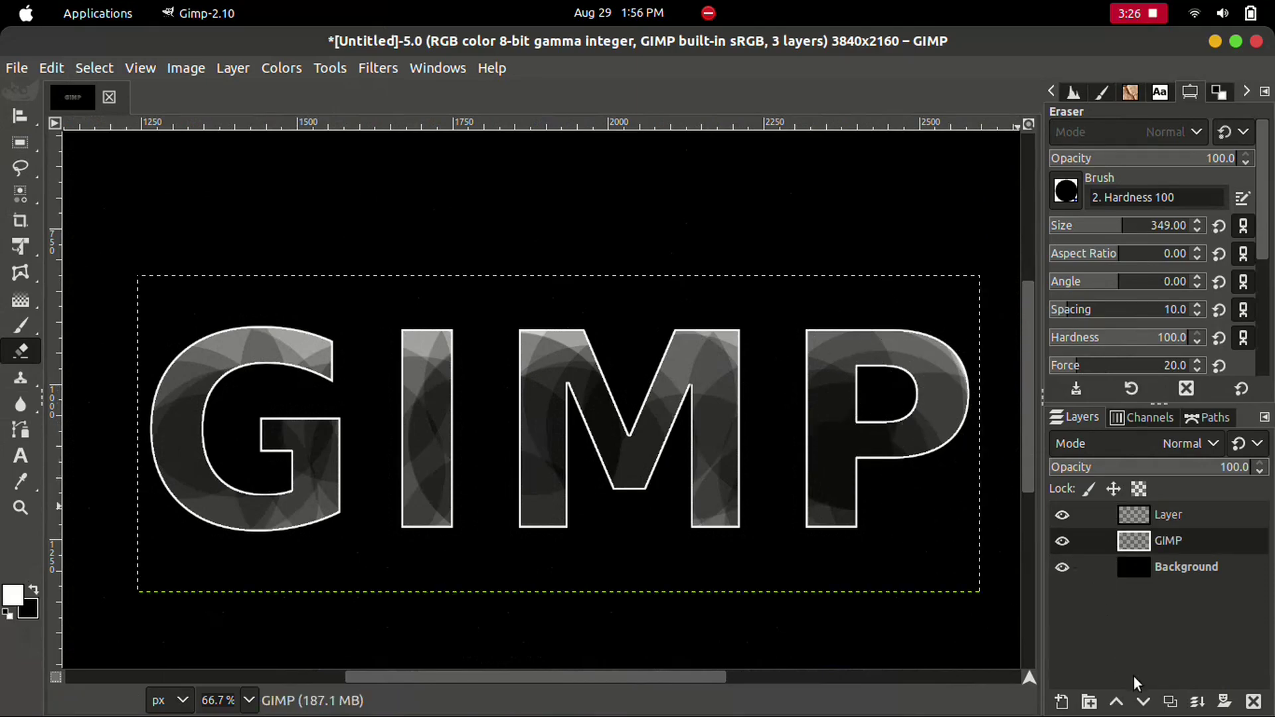
pyautogui.click(1179, 702)
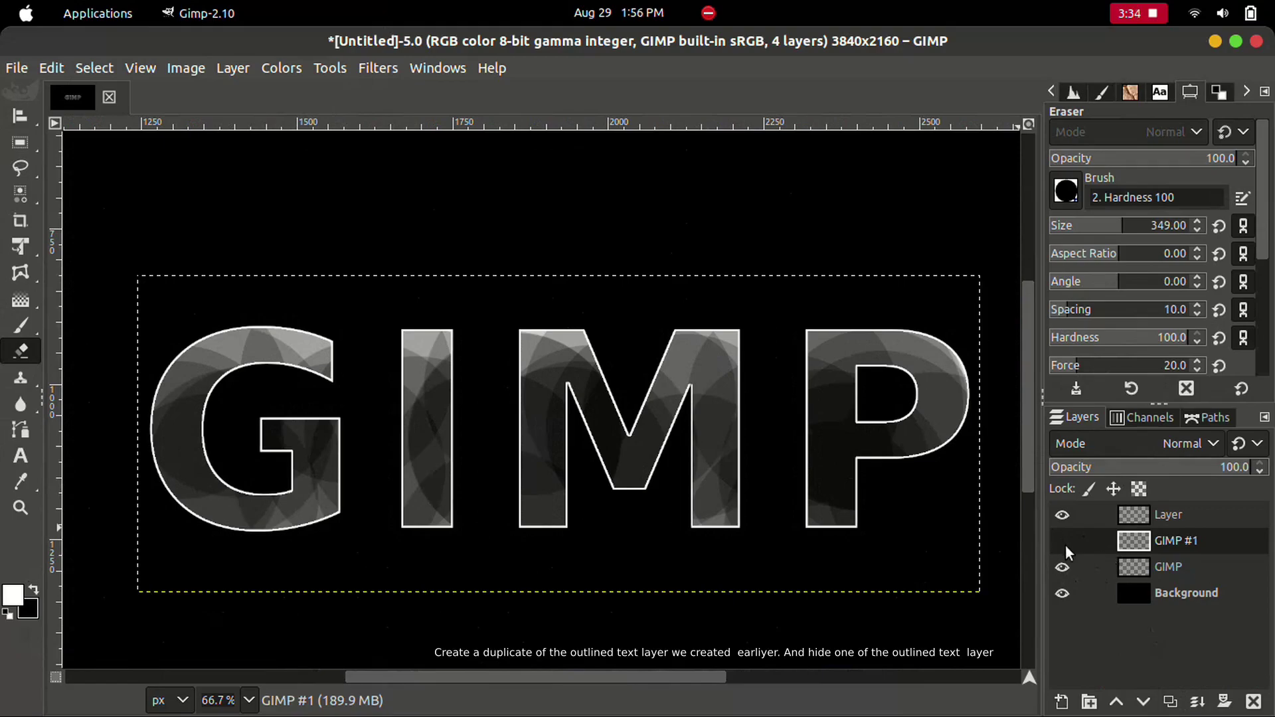
pyautogui.click(1139, 571)
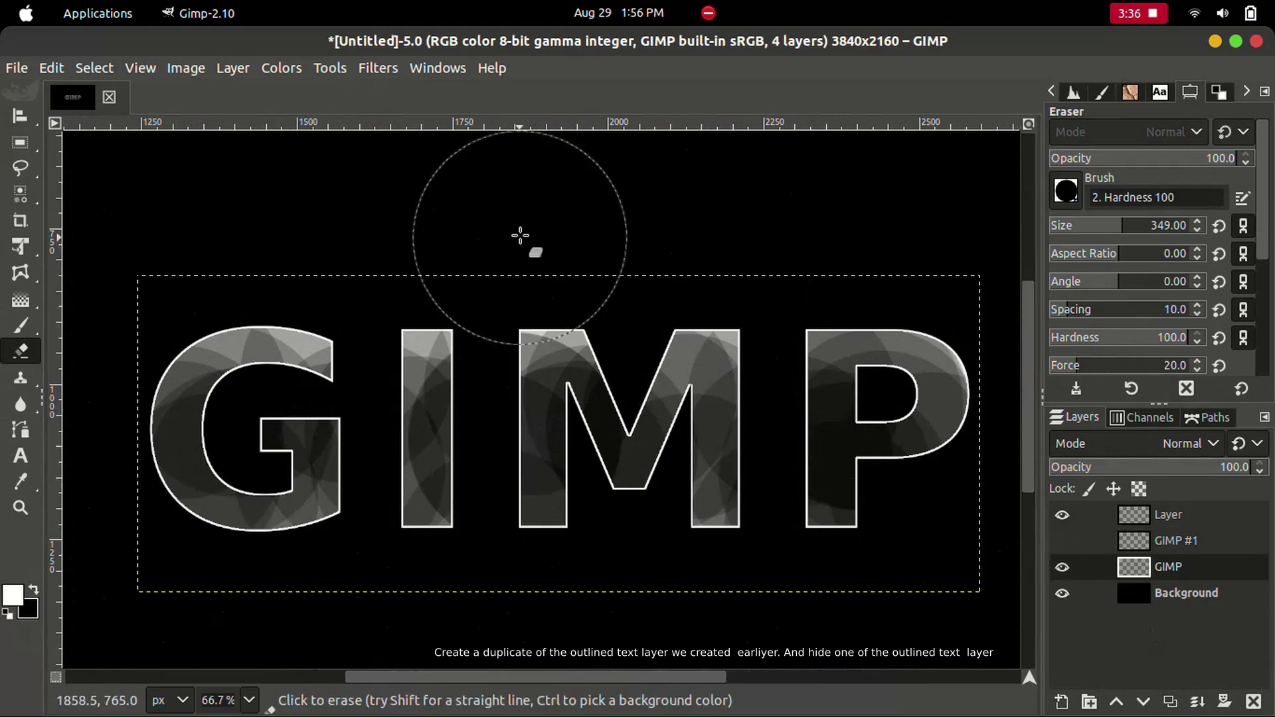
pyautogui.click(281, 68)
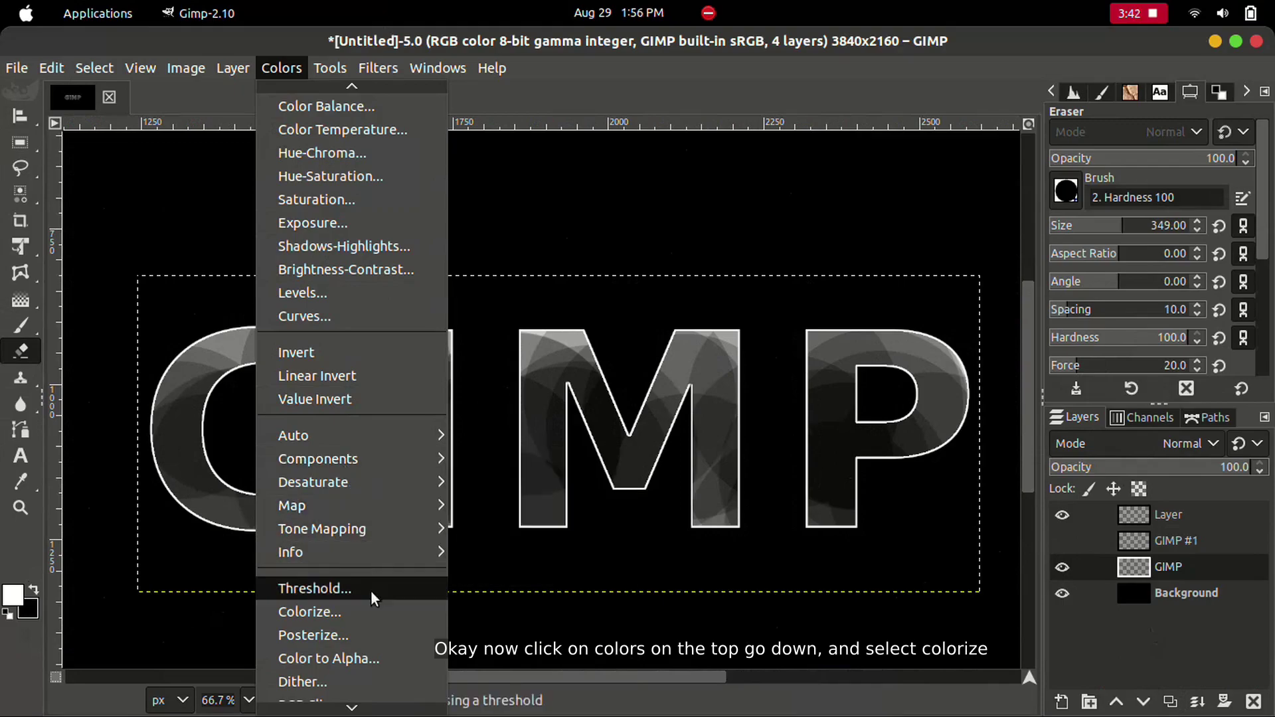
# Step: Colorize the outline layer with darker lightness, higher saturation and blue tint colour 003f76
pyautogui.click(375, 611)
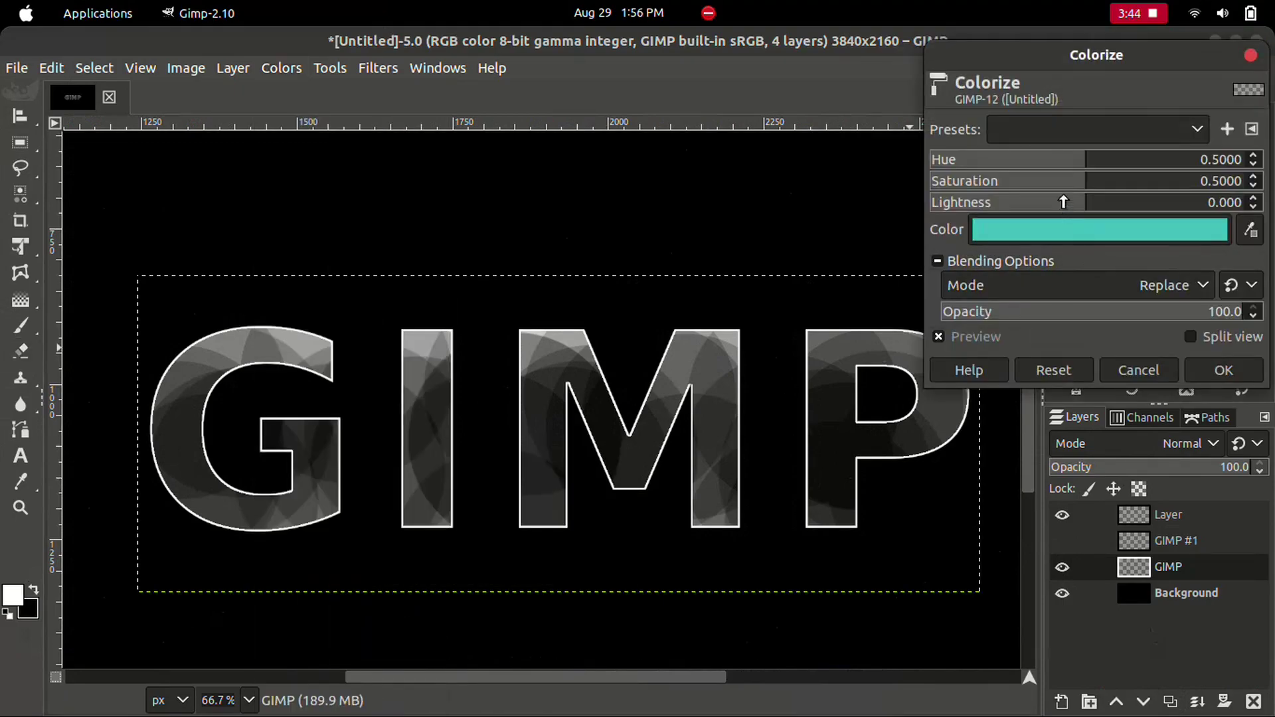
pyautogui.moveTo(1056, 202)
pyautogui.mouseDown()
pyautogui.moveTo(981, 228)
pyautogui.moveTo(1007, 228)
pyautogui.mouseUp()
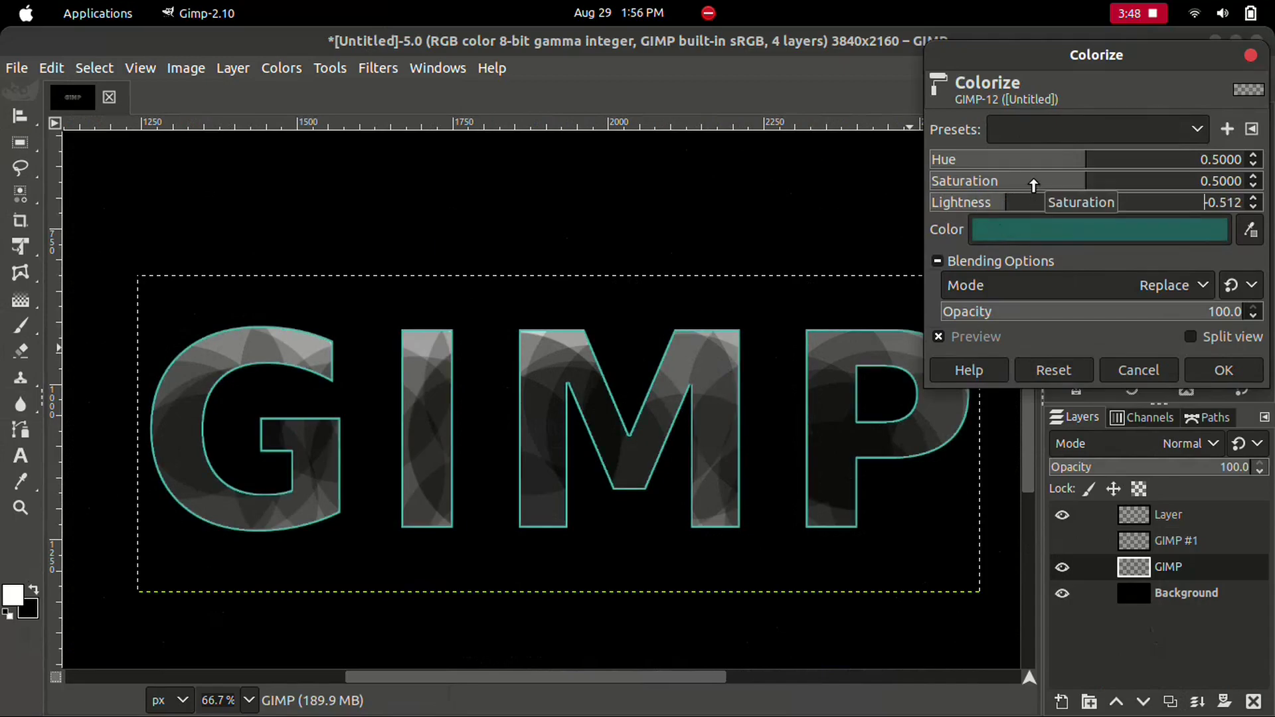
pyautogui.moveTo(1046, 191)
pyautogui.mouseDown()
pyautogui.moveTo(1031, 192)
pyautogui.moveTo(1163, 195)
pyautogui.mouseUp()
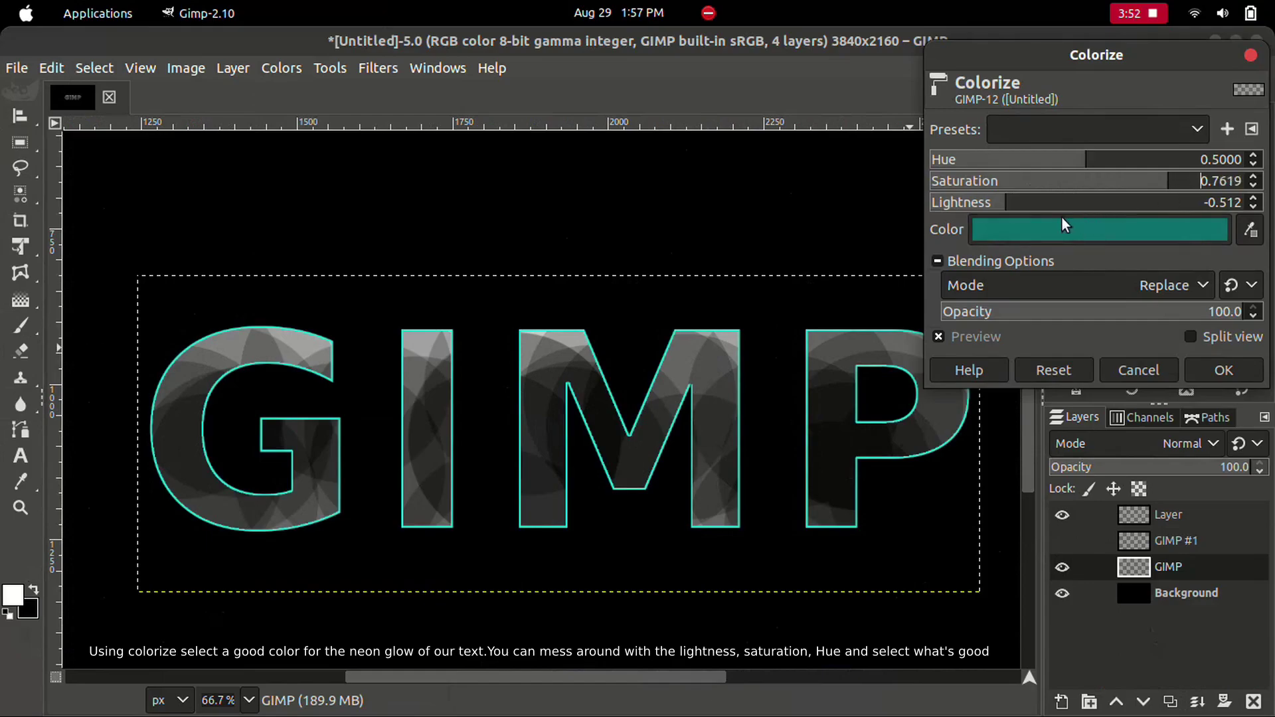
pyautogui.moveTo(997, 203)
pyautogui.mouseDown()
pyautogui.moveTo(962, 212)
pyautogui.moveTo(1011, 214)
pyautogui.mouseUp()
pyautogui.click(1215, 239)
pyautogui.moveTo(1024, 217)
pyautogui.mouseDown()
pyautogui.moveTo(986, 160)
pyautogui.moveTo(1032, 263)
pyautogui.moveTo(1034, 240)
pyautogui.mouseUp()
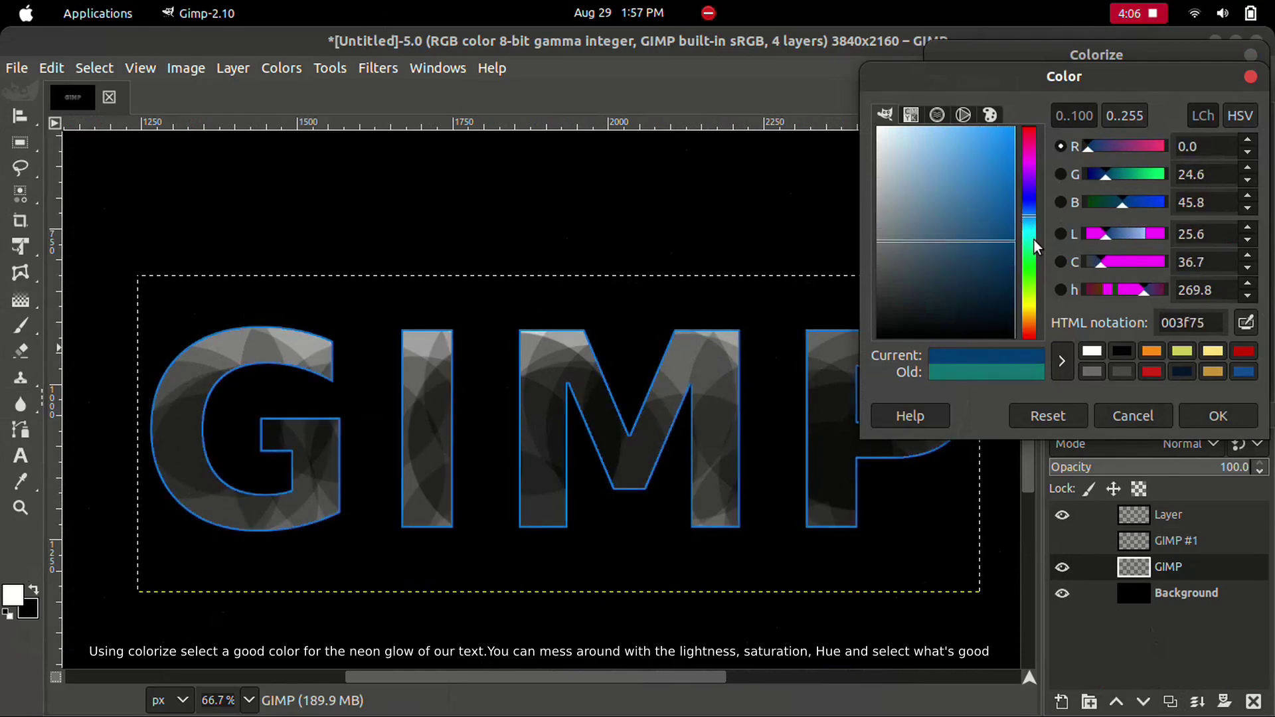
pyautogui.click(1205, 425)
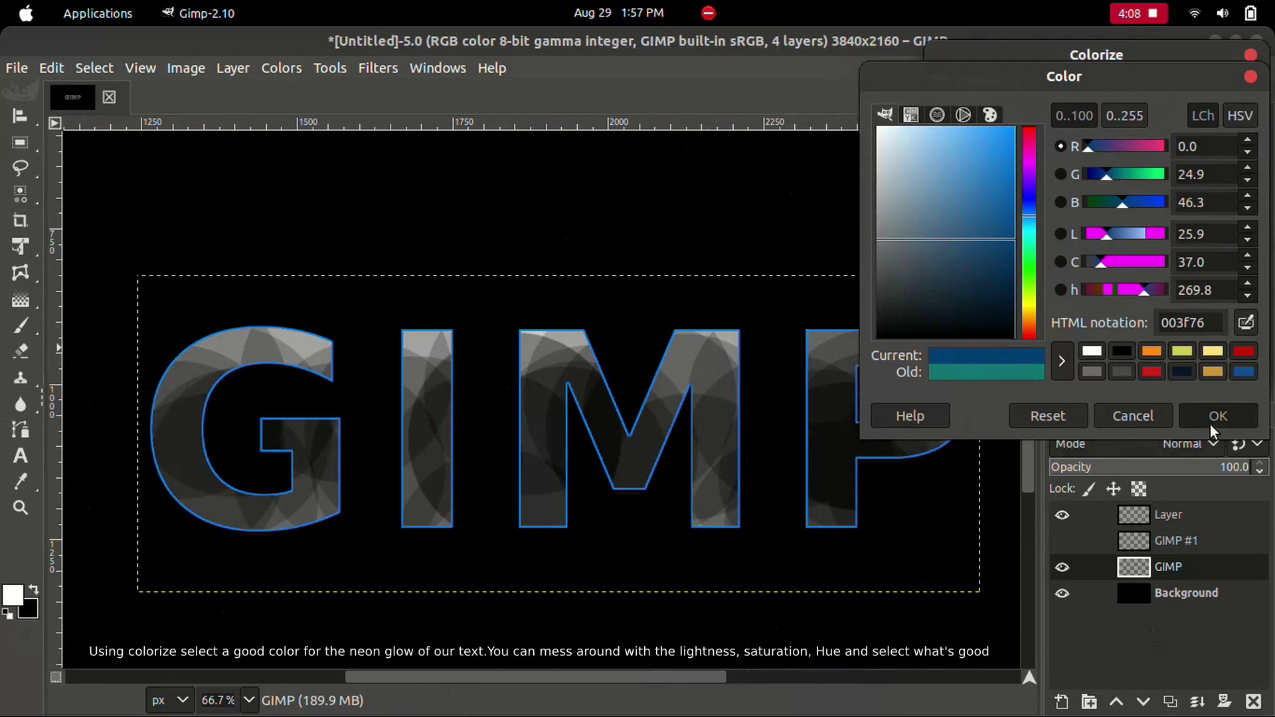
# Step: Confirm the blue tint, then Gaussian-blur the outline at about 6.11 with GIMP #1 shown
pyautogui.click(1206, 372)
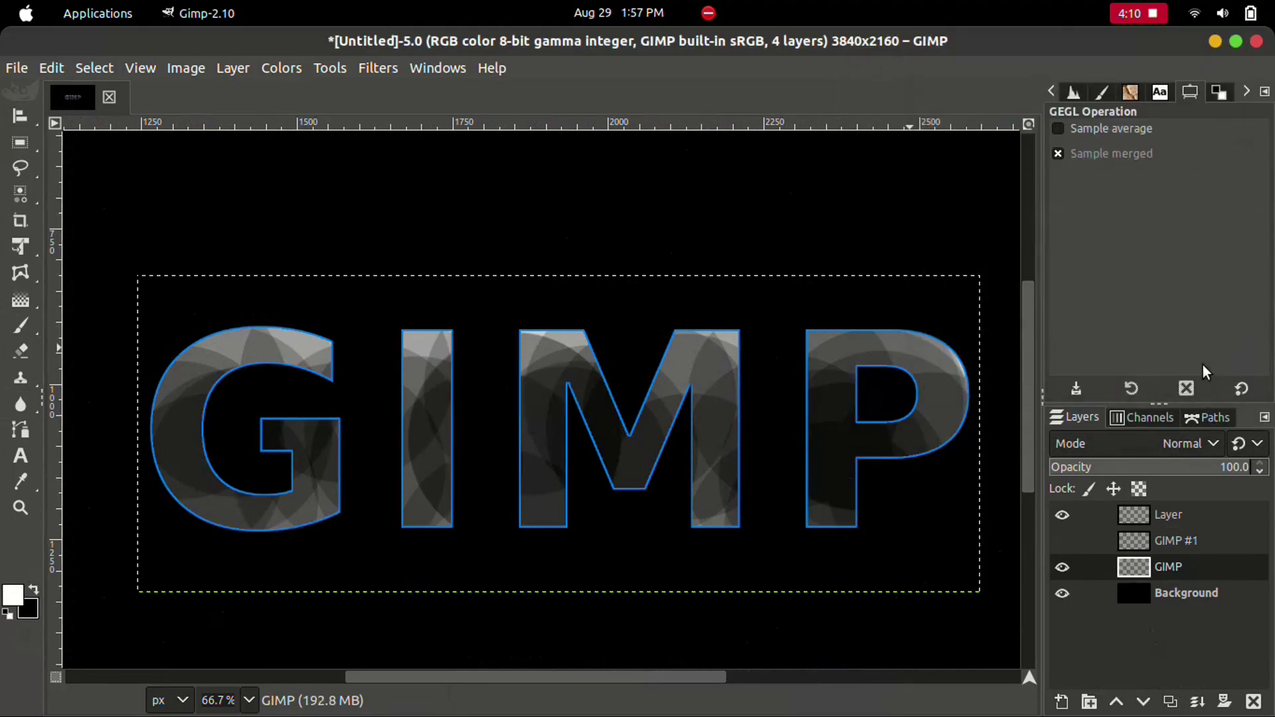
pyautogui.click(366, 67)
pyautogui.moveTo(387, 197)
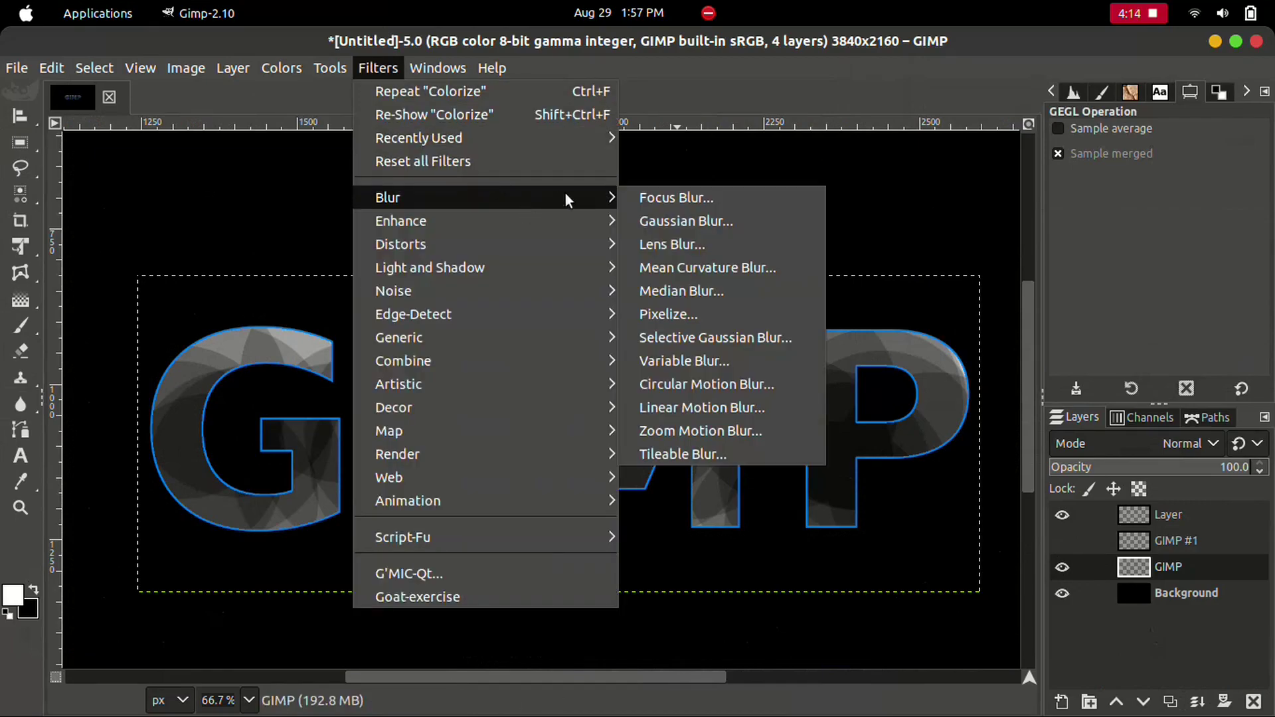
pyautogui.click(684, 221)
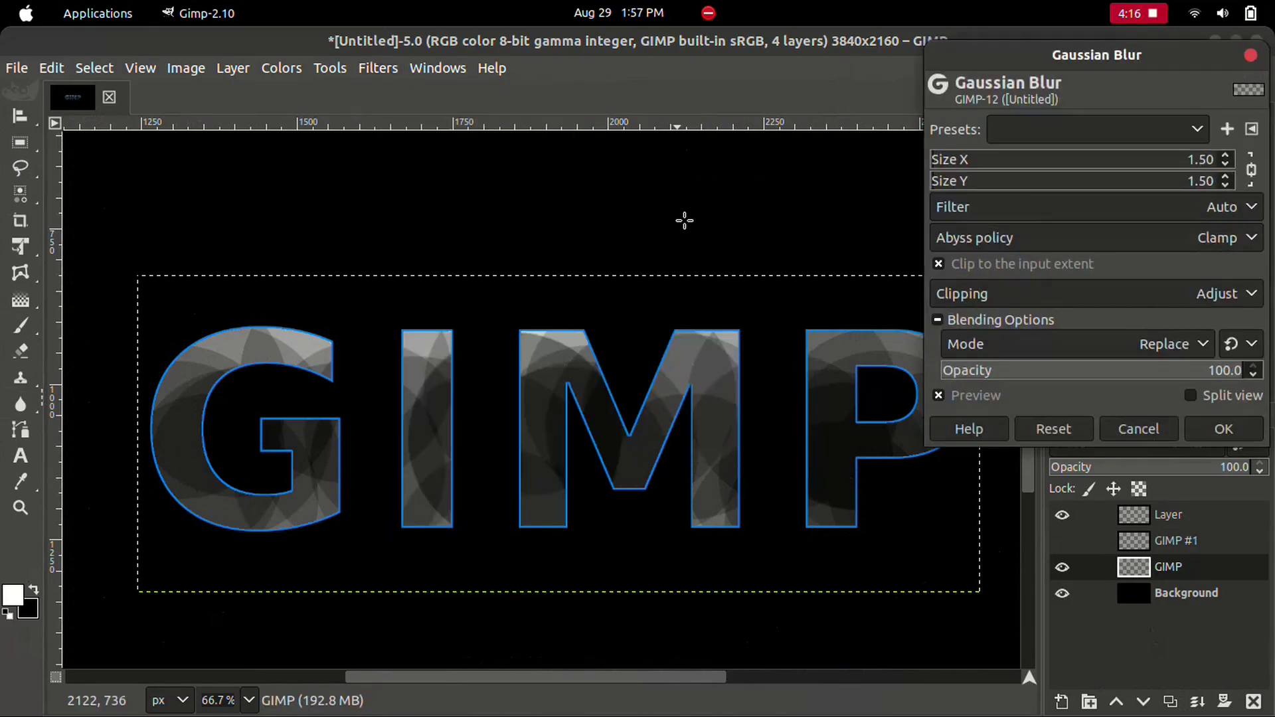
pyautogui.click(941, 186)
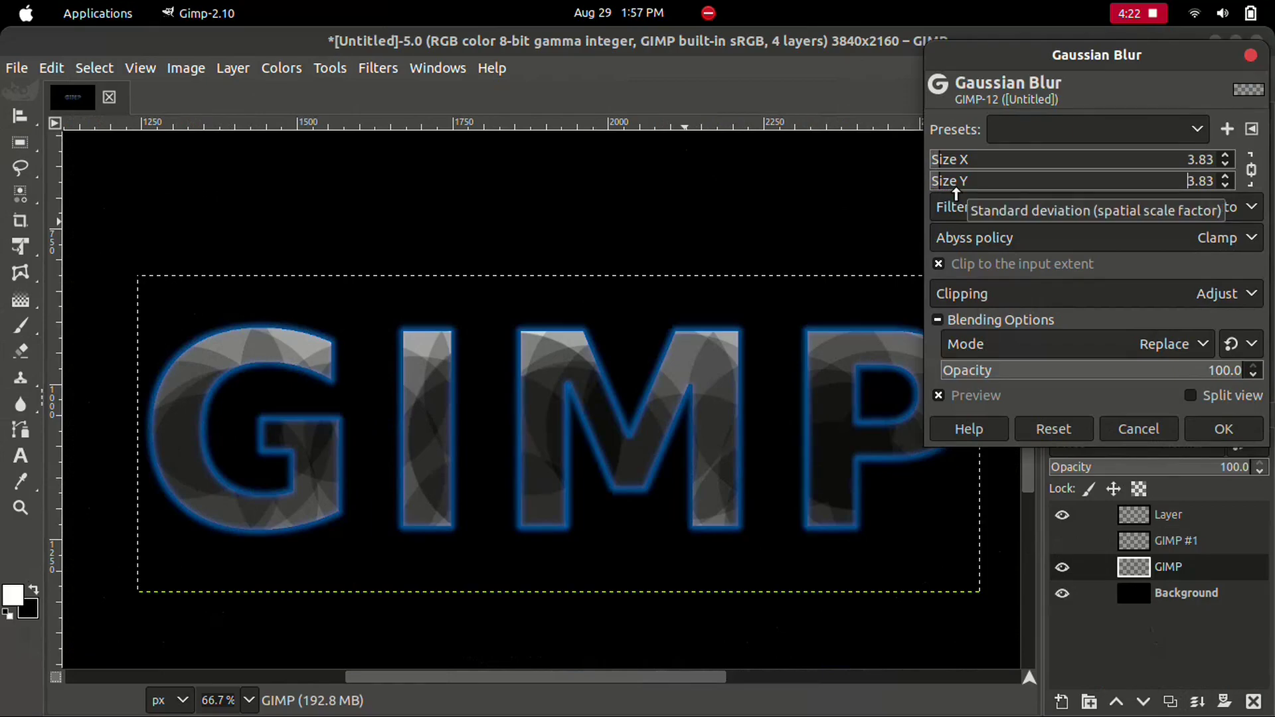
pyautogui.click(956, 192)
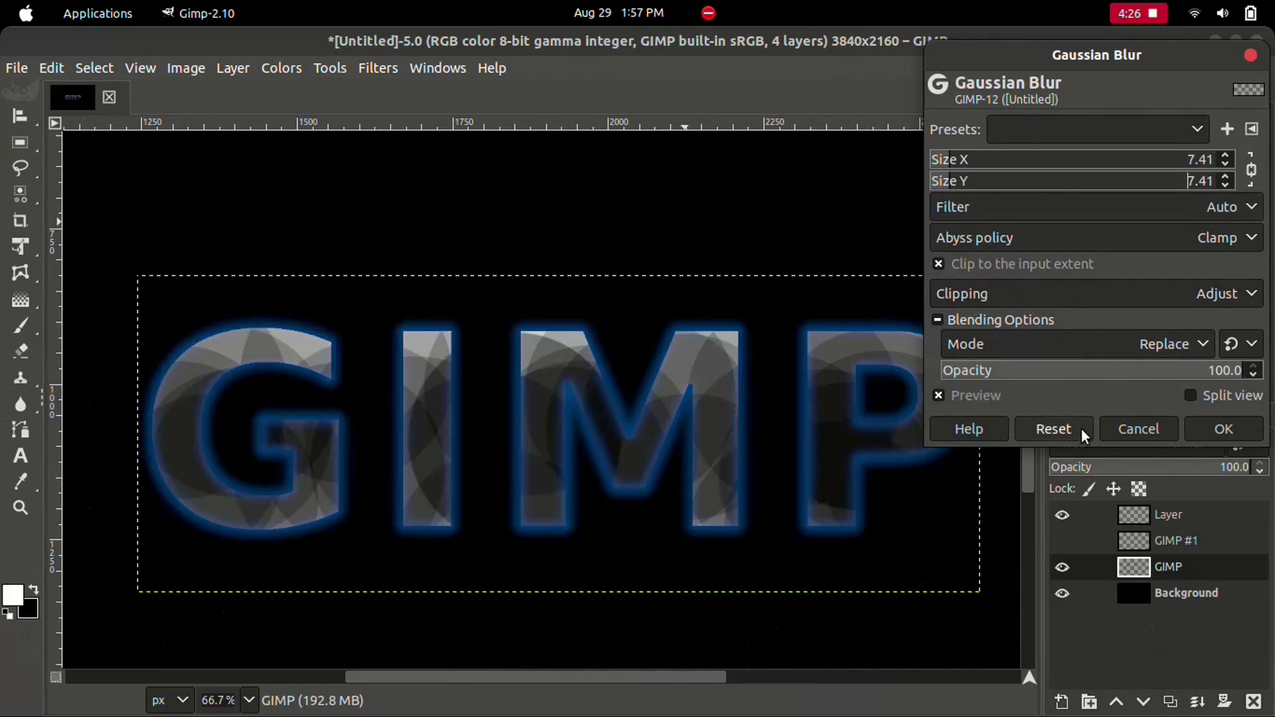
pyautogui.click(1062, 542)
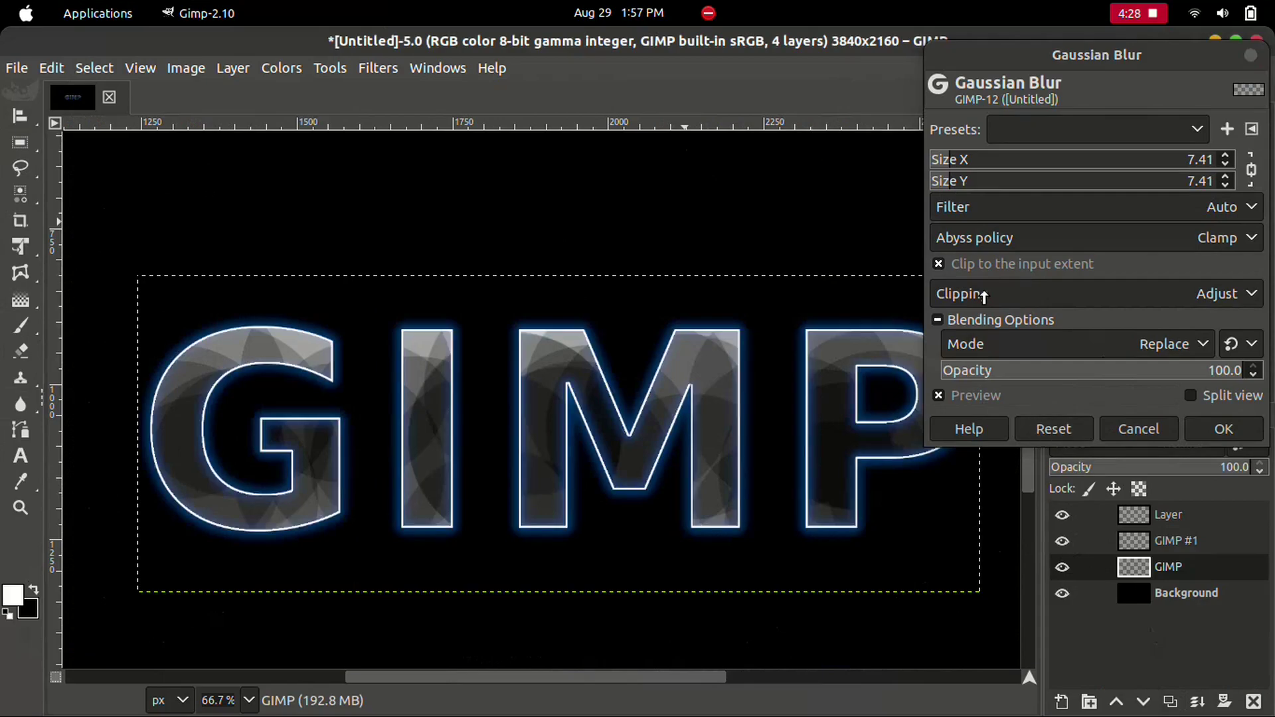
pyautogui.moveTo(954, 193); pyautogui.dragTo(944, 194)
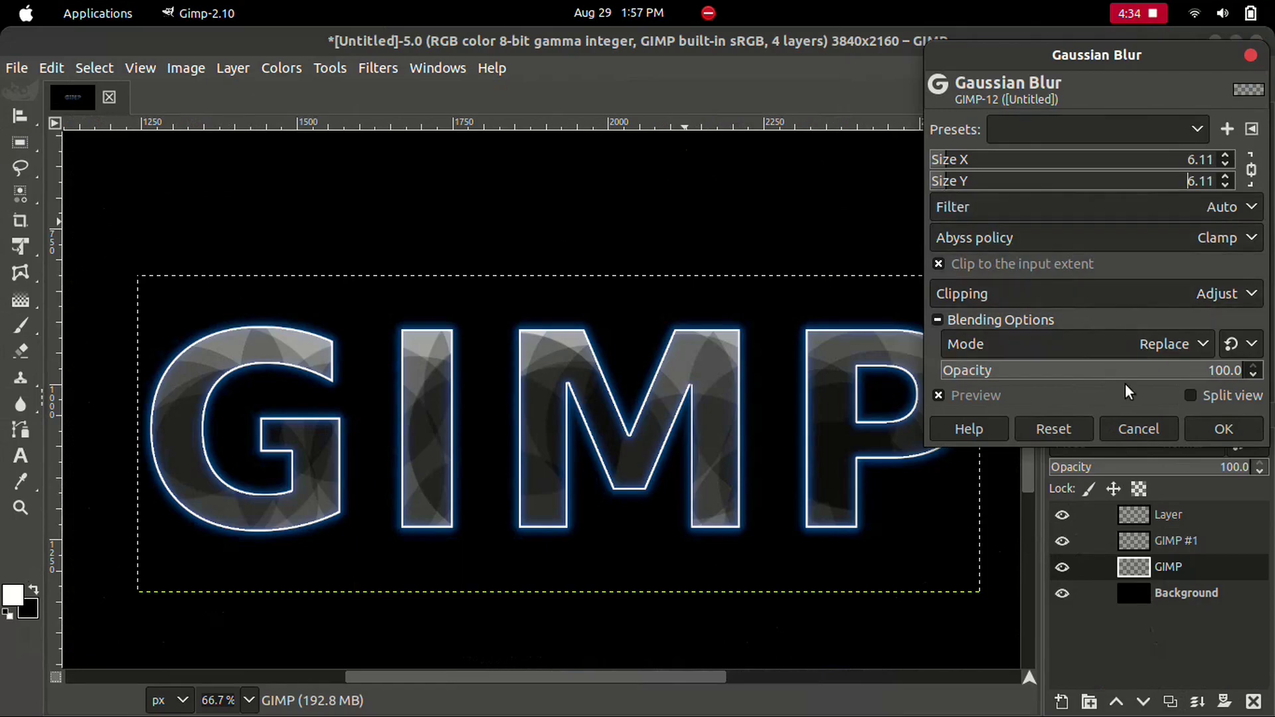
pyautogui.click(1202, 436)
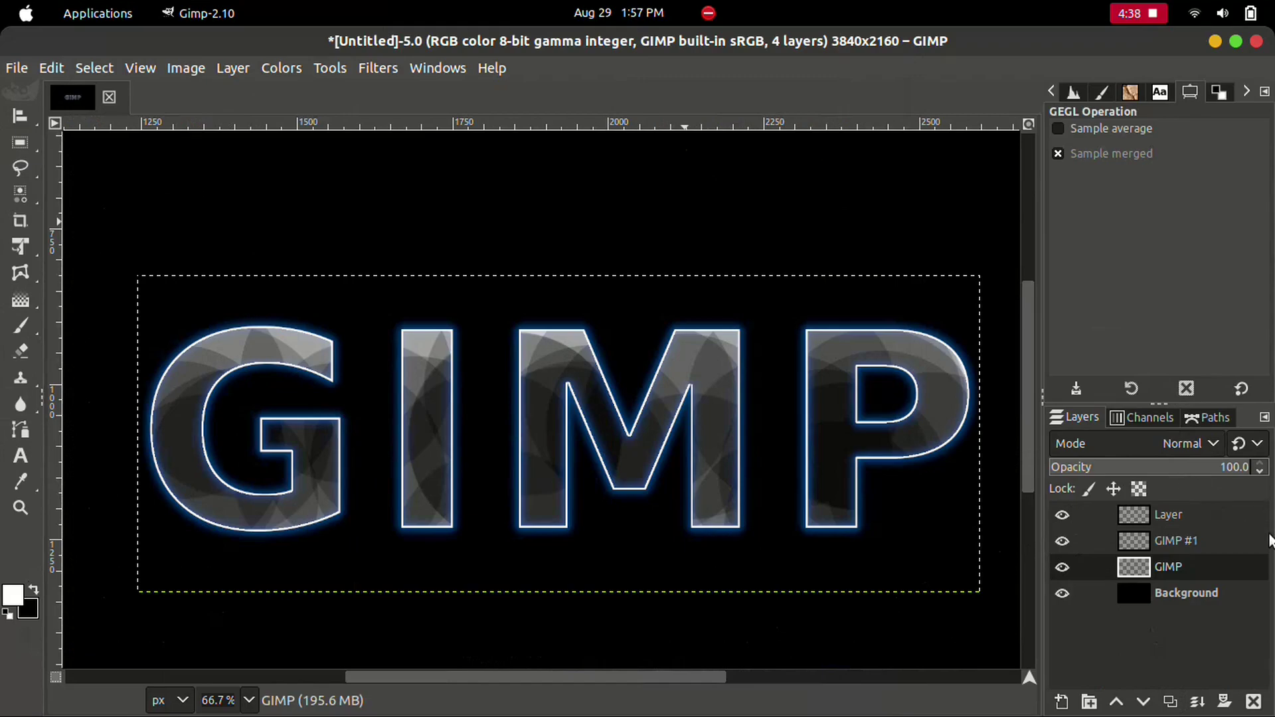
# Step: Create a layer group and move Layer, GIMP #1 and GIMP into it
pyautogui.click(1219, 518)
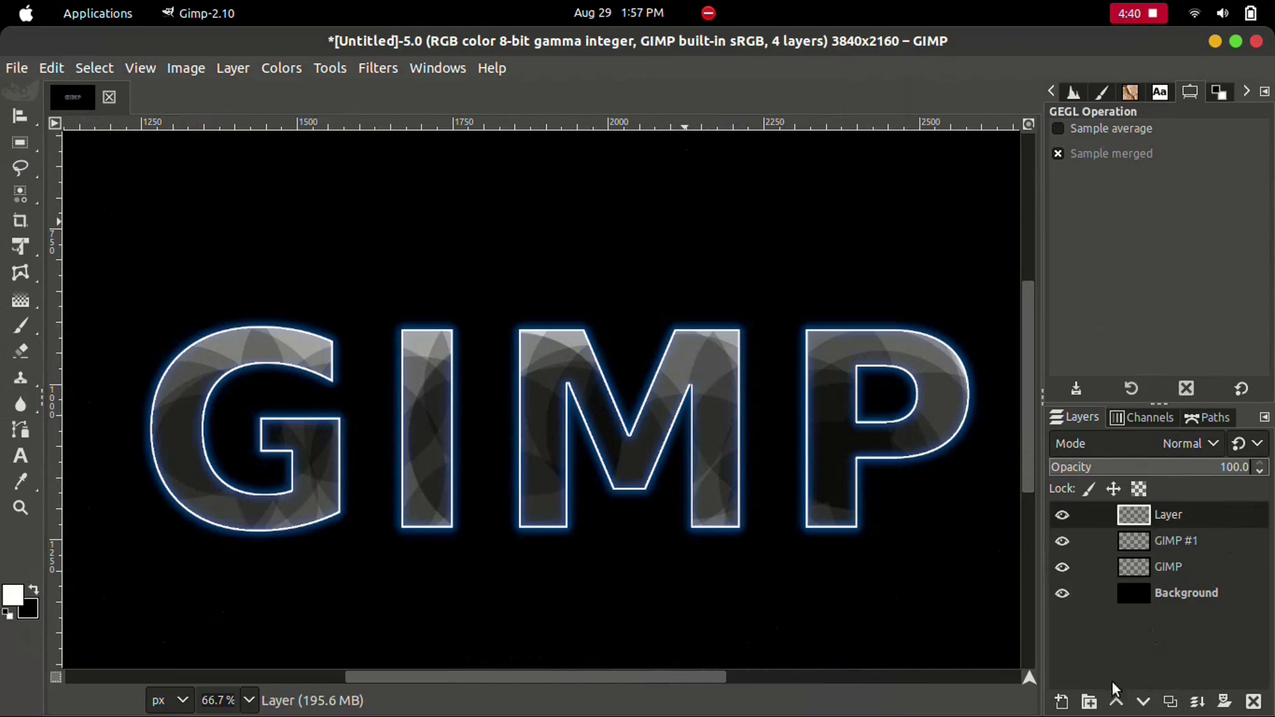
pyautogui.click(1089, 700)
pyautogui.moveTo(1170, 542); pyautogui.dragTo(1169, 518)
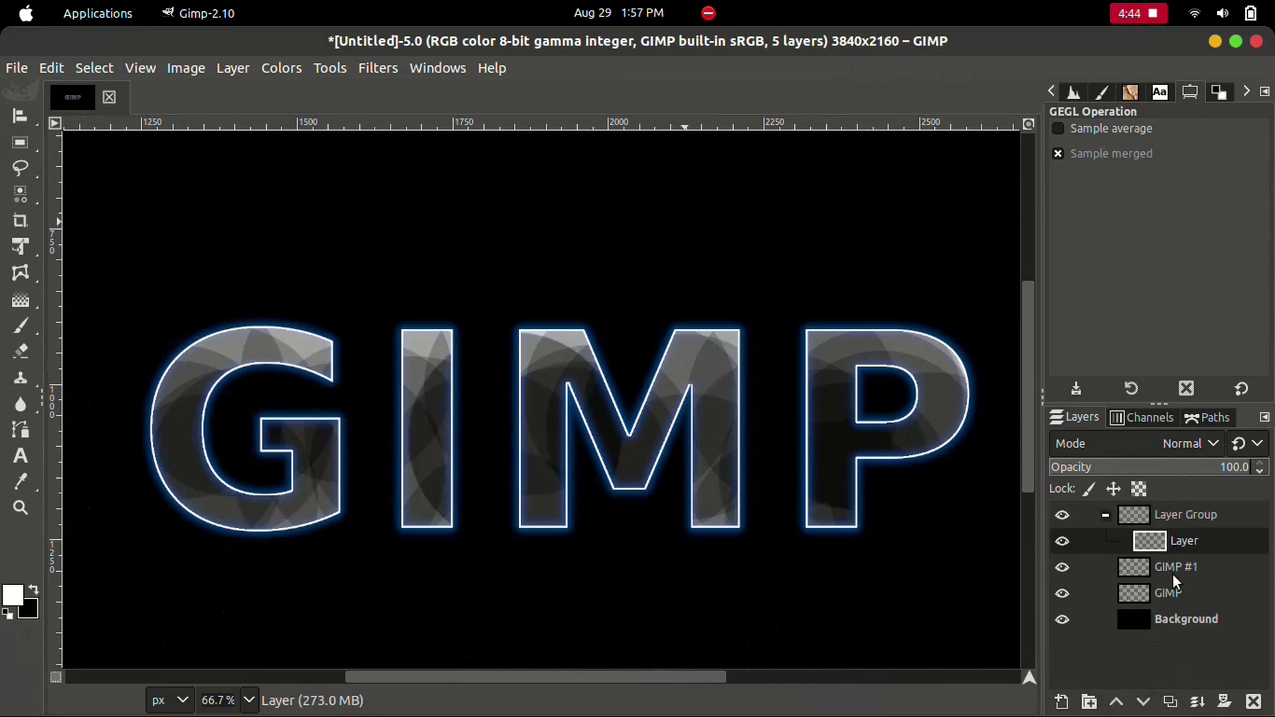
pyautogui.moveTo(1173, 578); pyautogui.dragTo(1182, 554)
pyautogui.moveTo(1182, 602); pyautogui.dragTo(1188, 580)
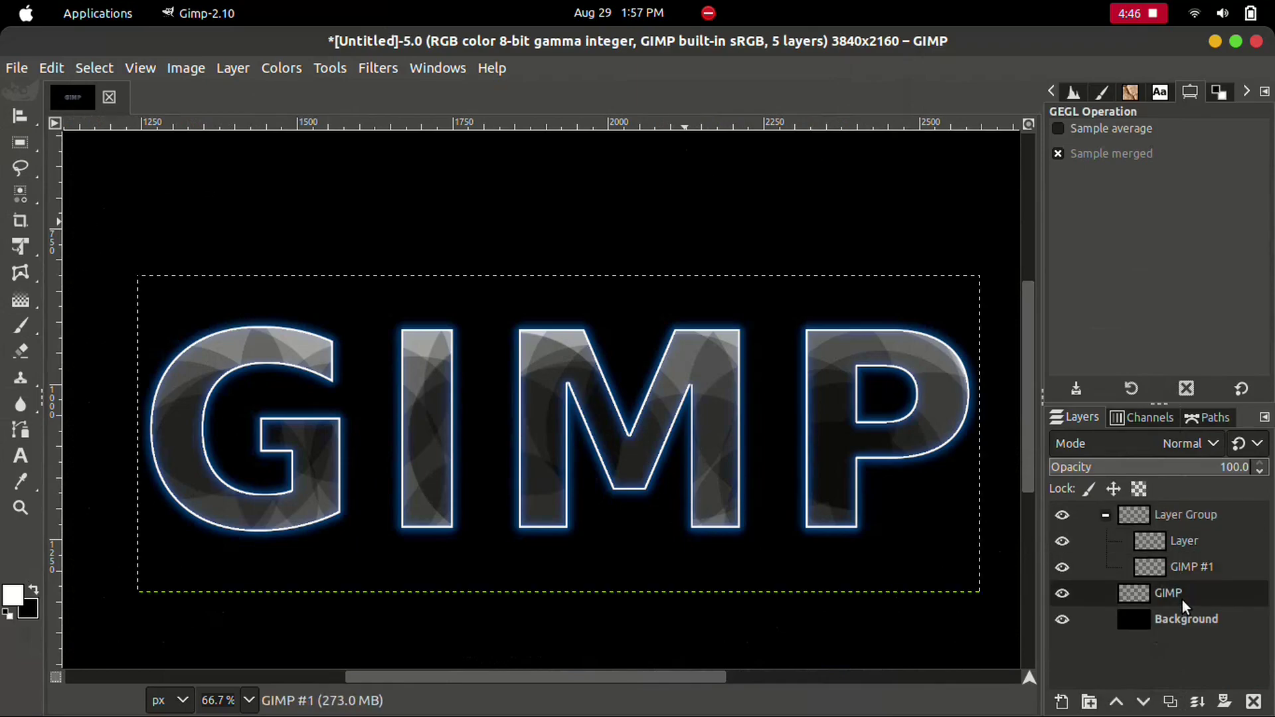
# Step: Duplicate the collapsed Layer Group and place the copy below Background
pyautogui.click(1106, 513)
pyautogui.click(1163, 514)
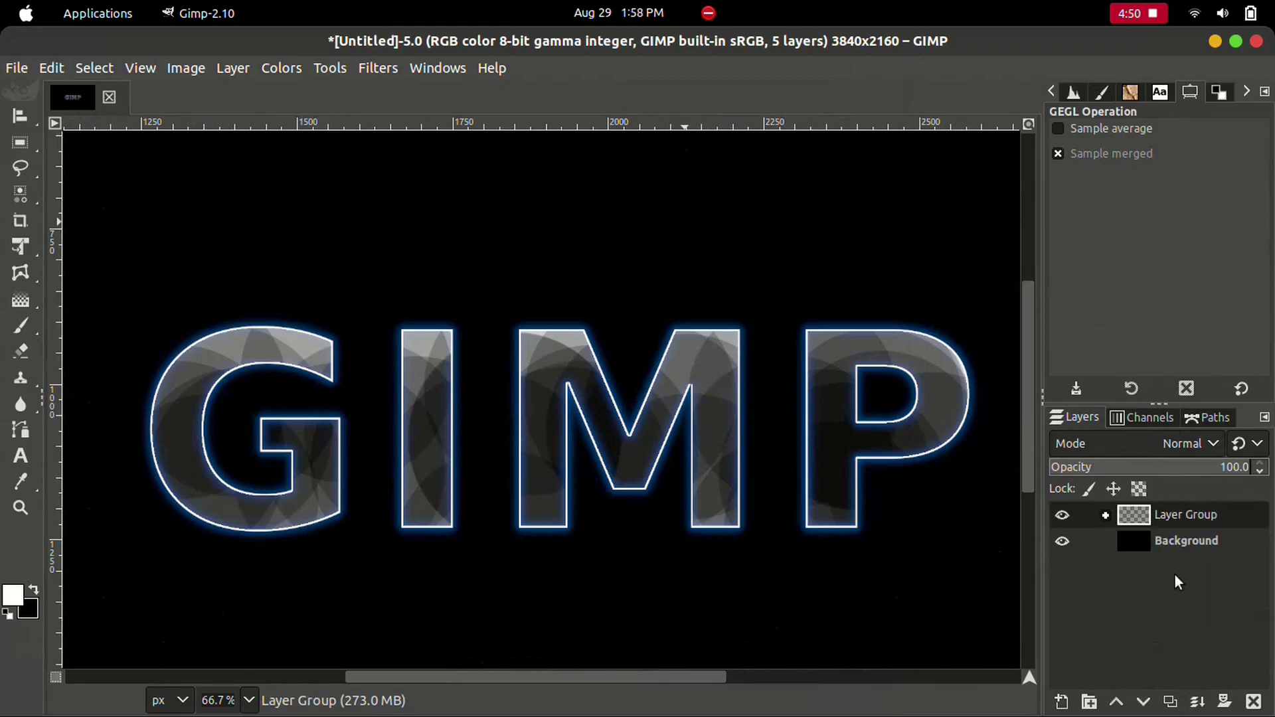
pyautogui.click(1171, 703)
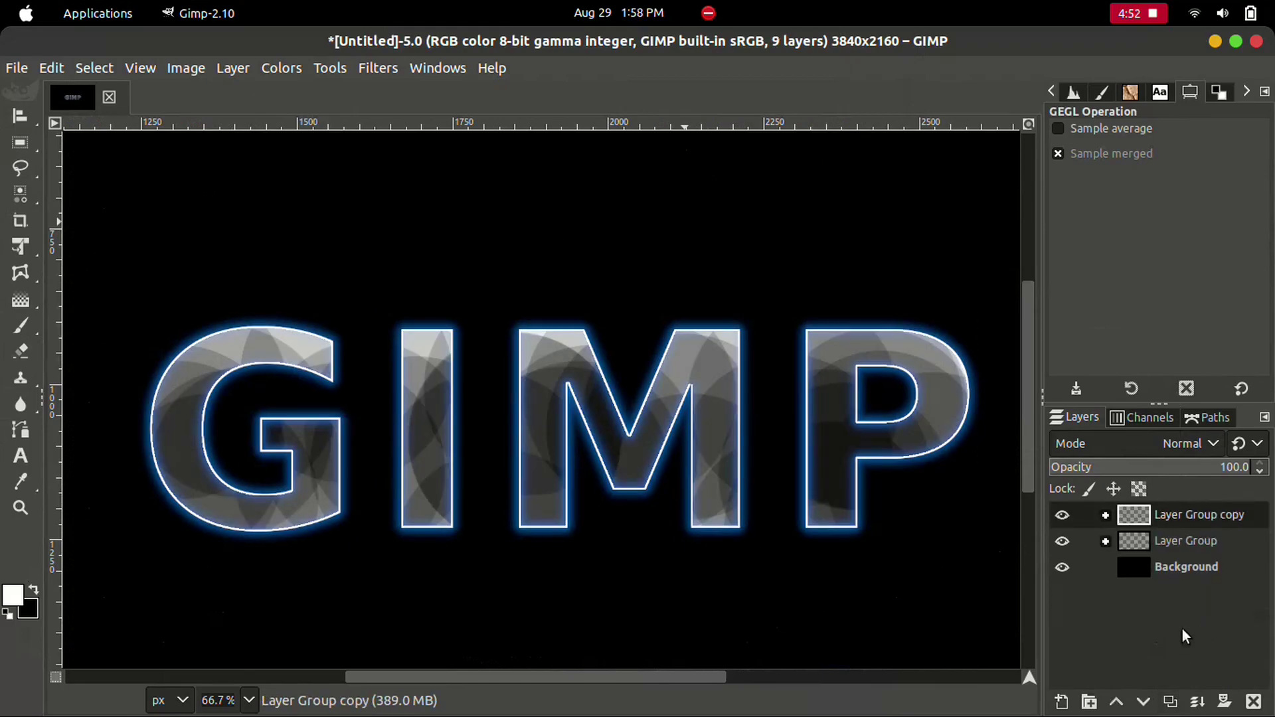
pyautogui.moveTo(1159, 518); pyautogui.dragTo(1154, 576)
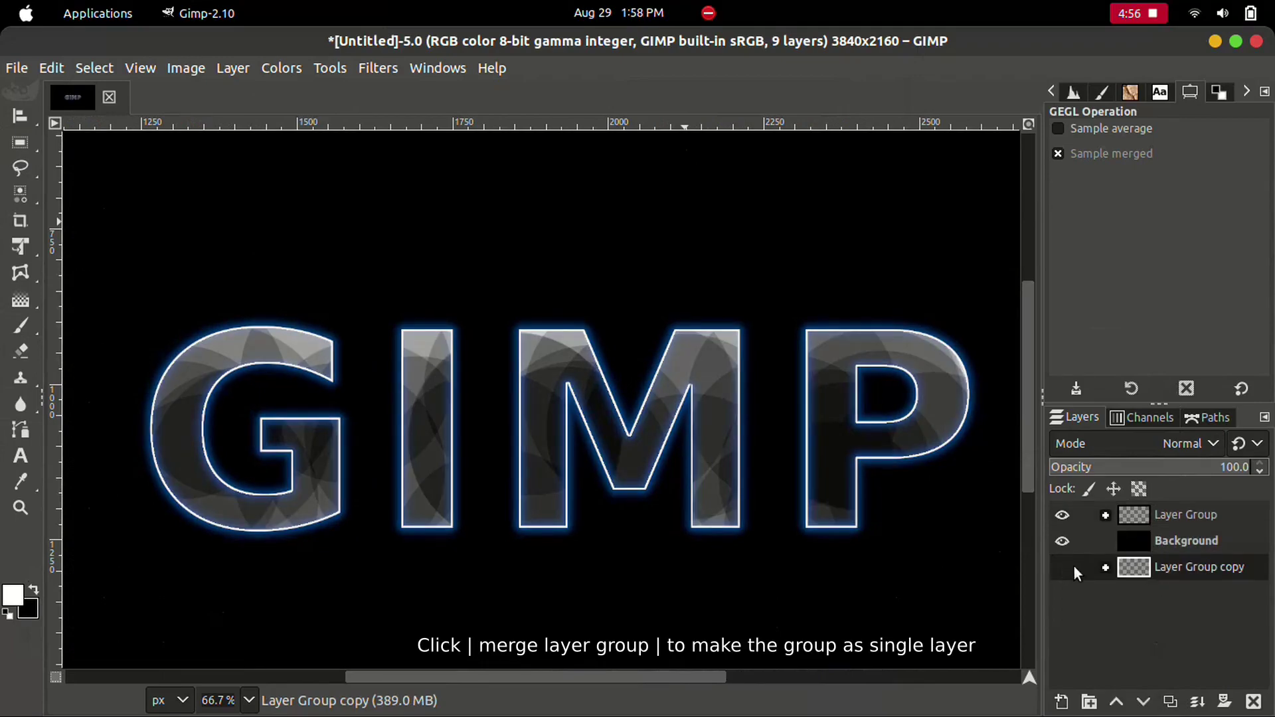
# Step: Merge the original Layer Group into a single layer
pyautogui.click(1182, 521)
pyautogui.rightClick(1178, 519)
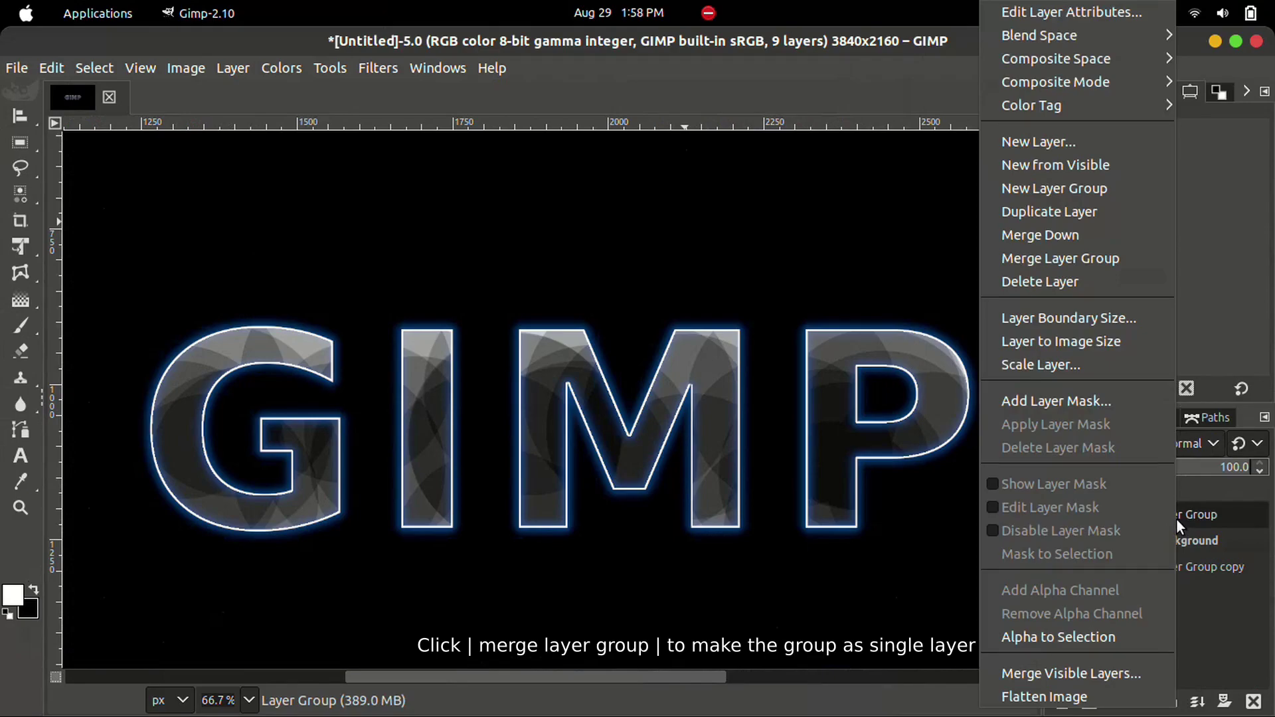
pyautogui.click(1079, 261)
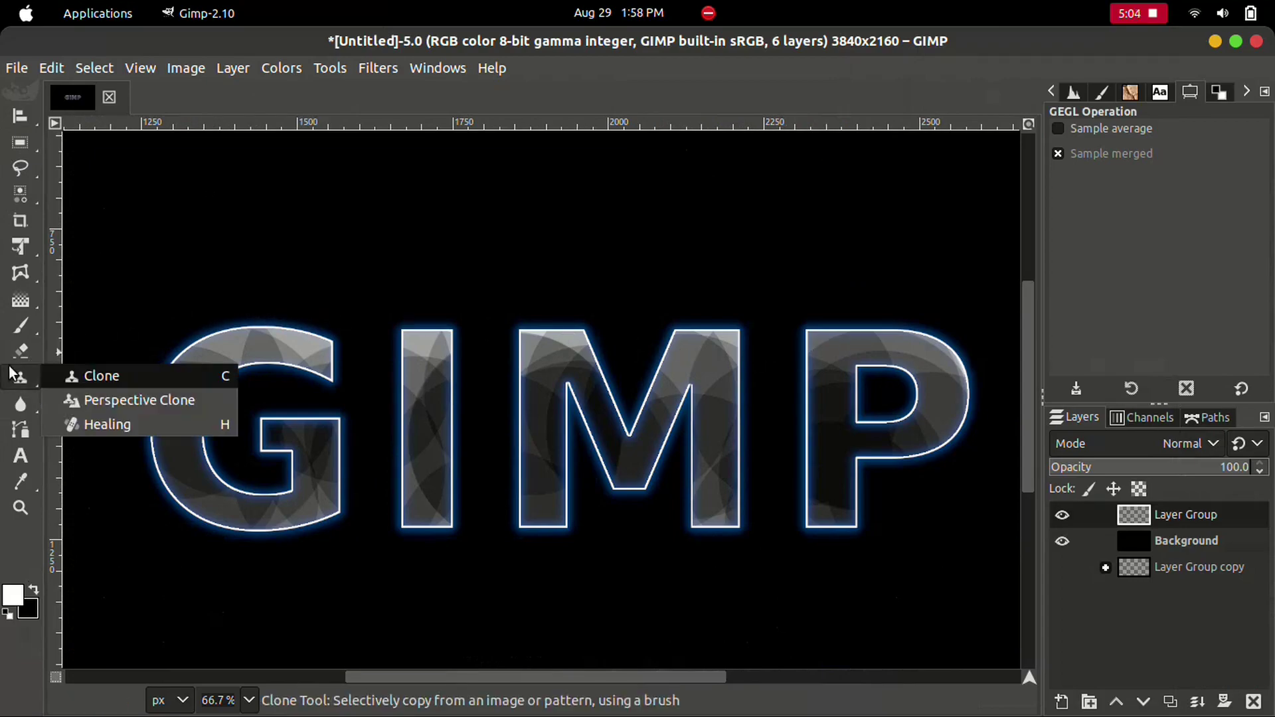
# Step: Erase the bottoms of the G, I, M and P with the soft 2. Hardness 025 brush
pyautogui.click(20, 351)
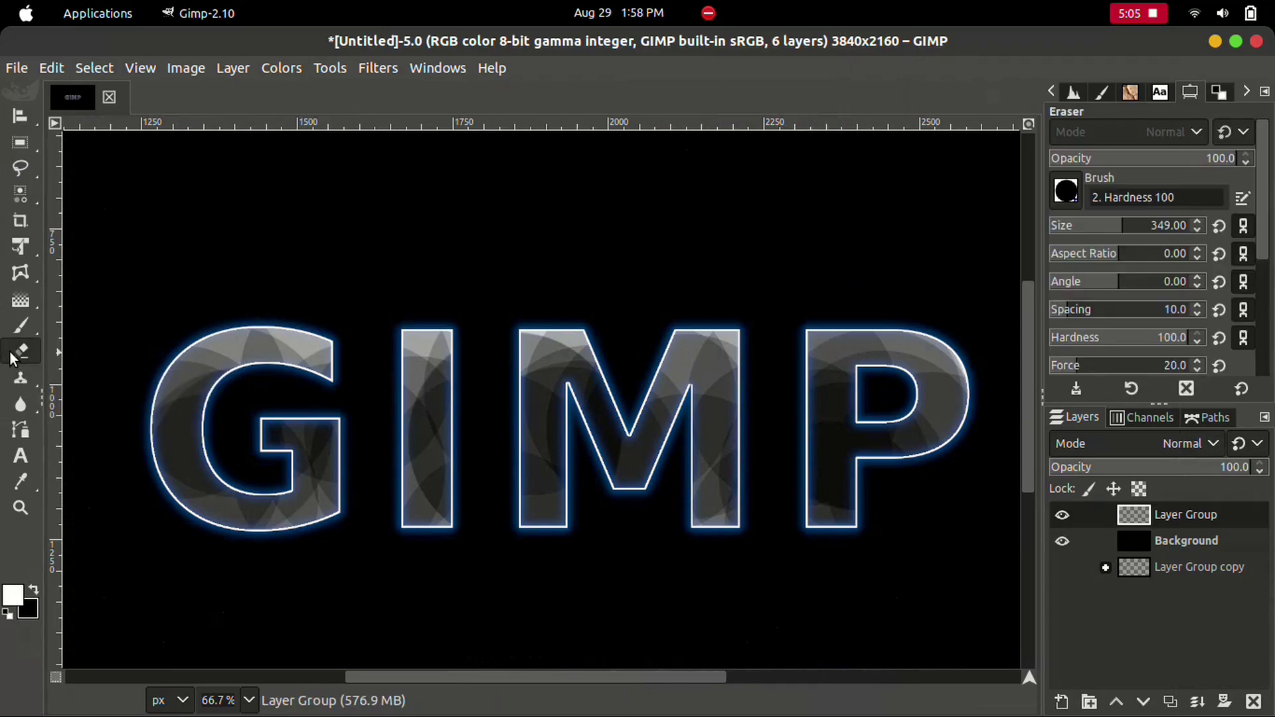
pyautogui.click(1068, 201)
pyautogui.click(1062, 251)
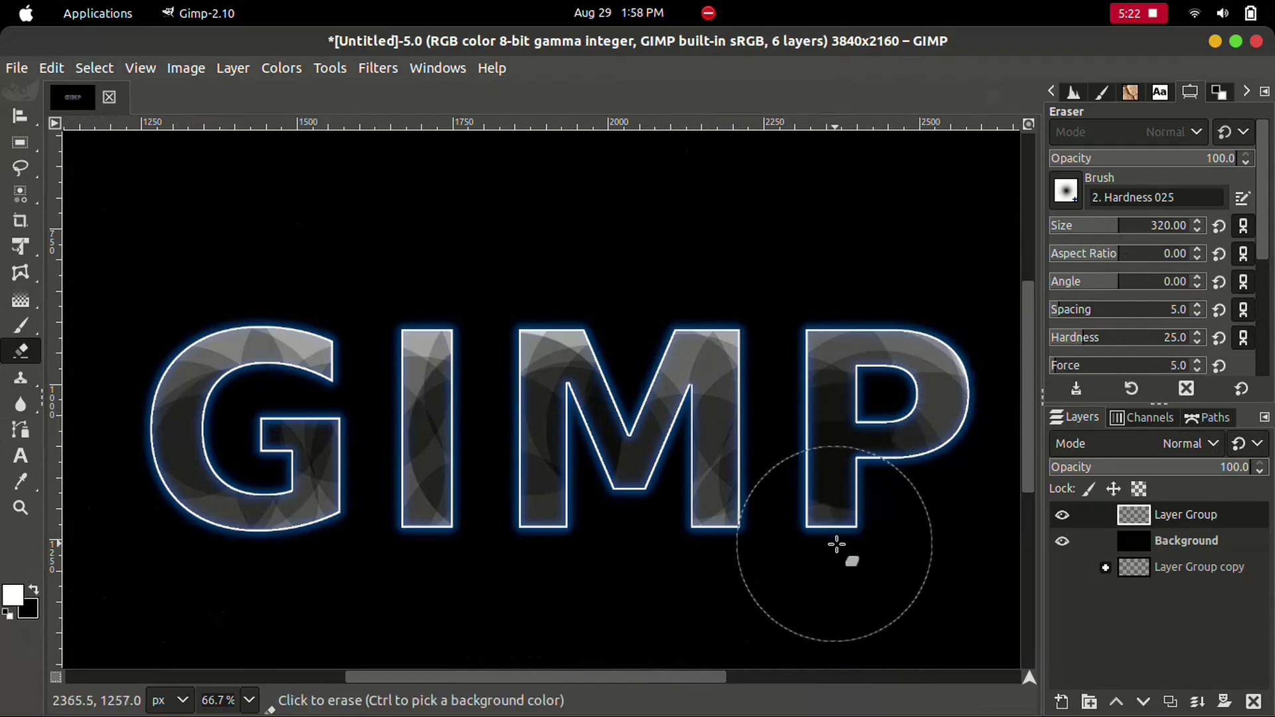
pyautogui.moveTo(840, 542); pyautogui.dragTo(912, 532)
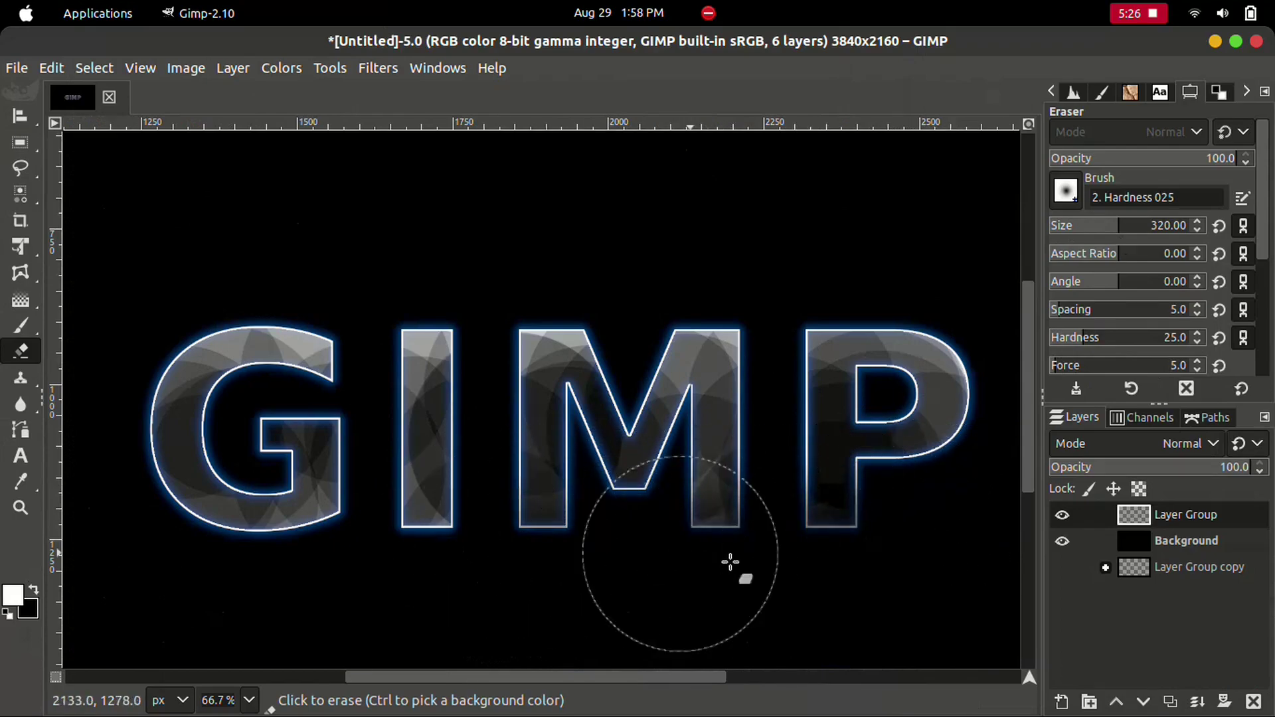
pyautogui.moveTo(175, 506); pyautogui.dragTo(87, 543)
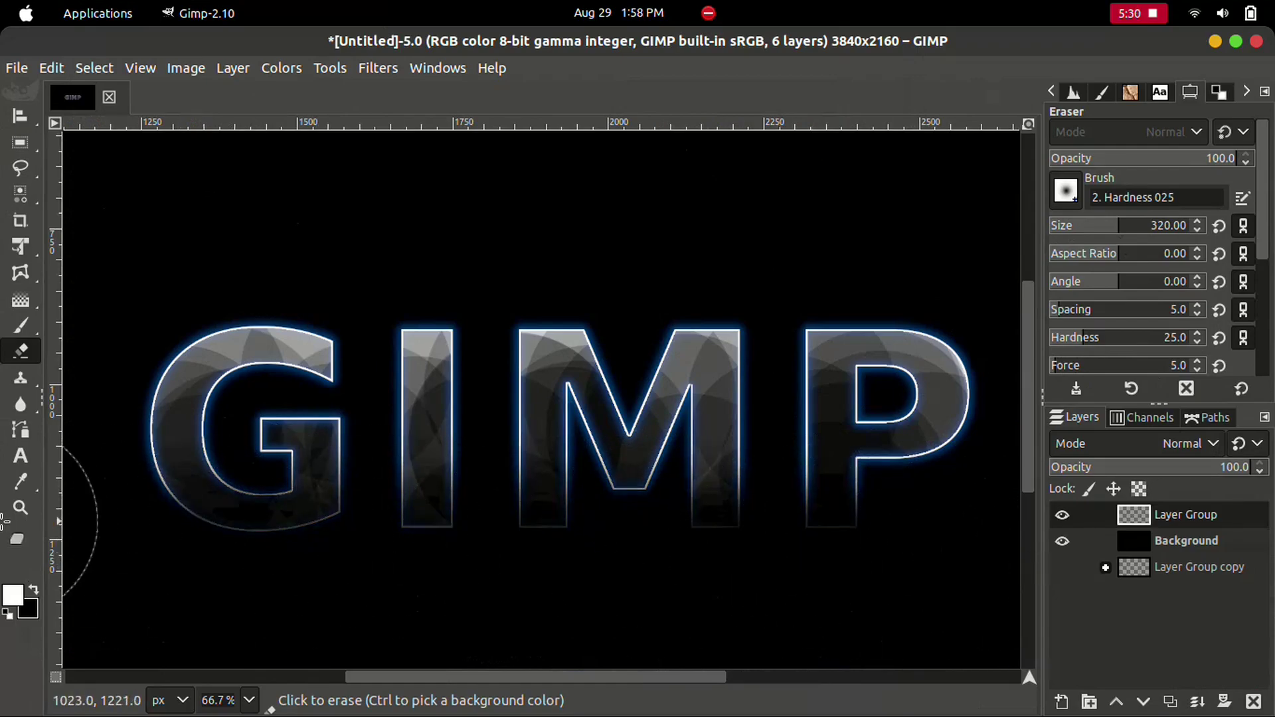
pyautogui.moveTo(60, 531); pyautogui.dragTo(1016, 545)
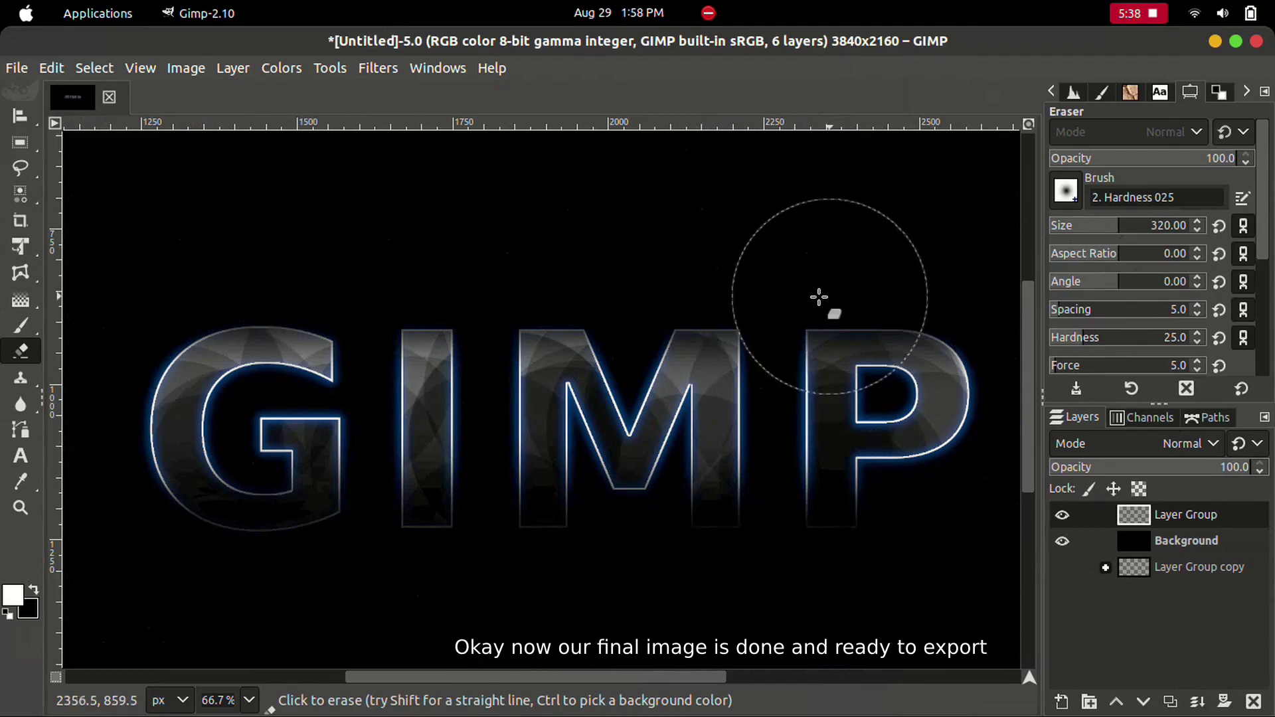
pyautogui.scroll(-1, 806, 299)
pyautogui.scroll(-1, 783, 313)
pyautogui.scroll(-1, 761, 324)
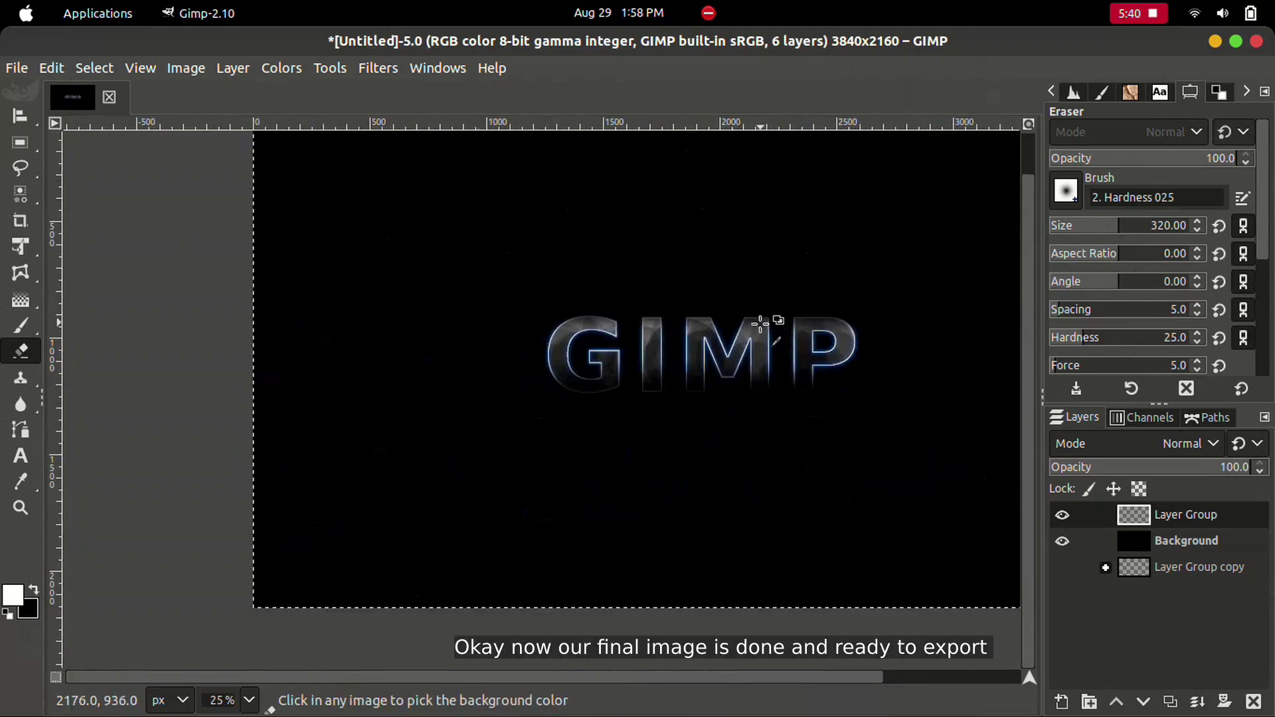
pyautogui.scroll(2, 882, 316)
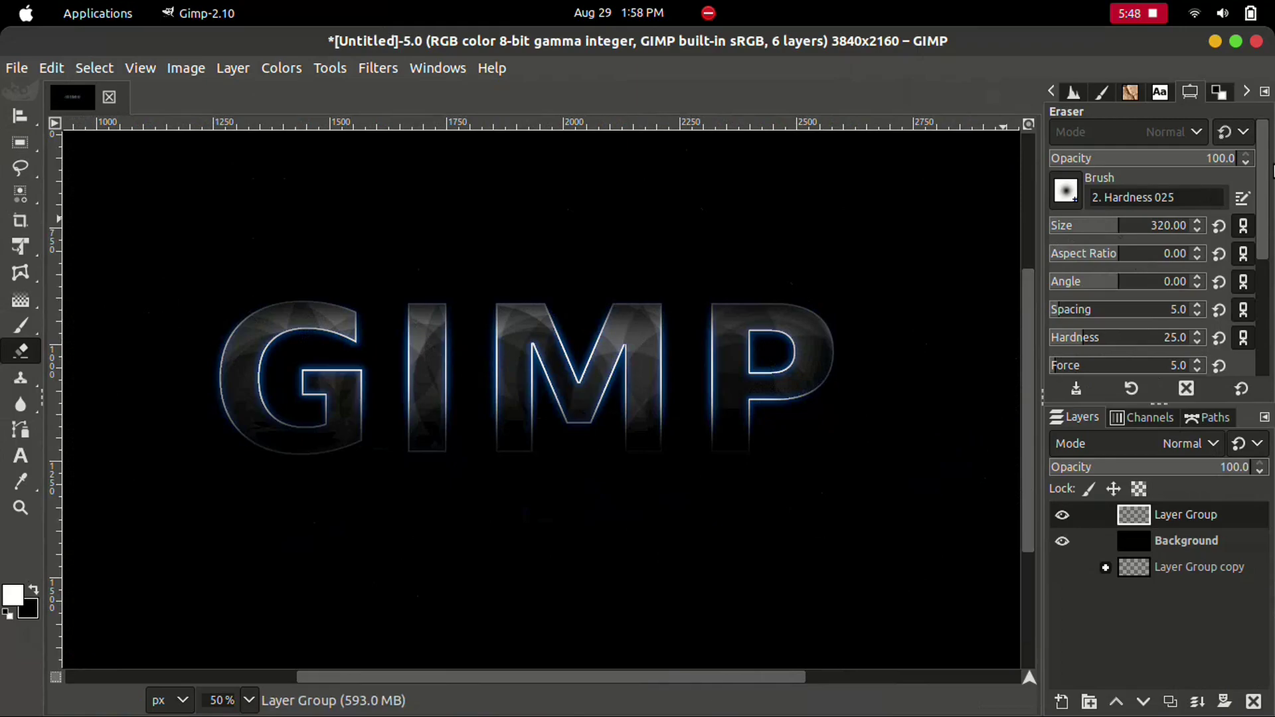
pyautogui.keyDown('ctrl'); pyautogui.scroll(-2, 723, 309); pyautogui.keyUp('ctrl')
pyautogui.keyDown('ctrl'); pyautogui.scroll(-1, 750, 332); pyautogui.keyUp('ctrl')
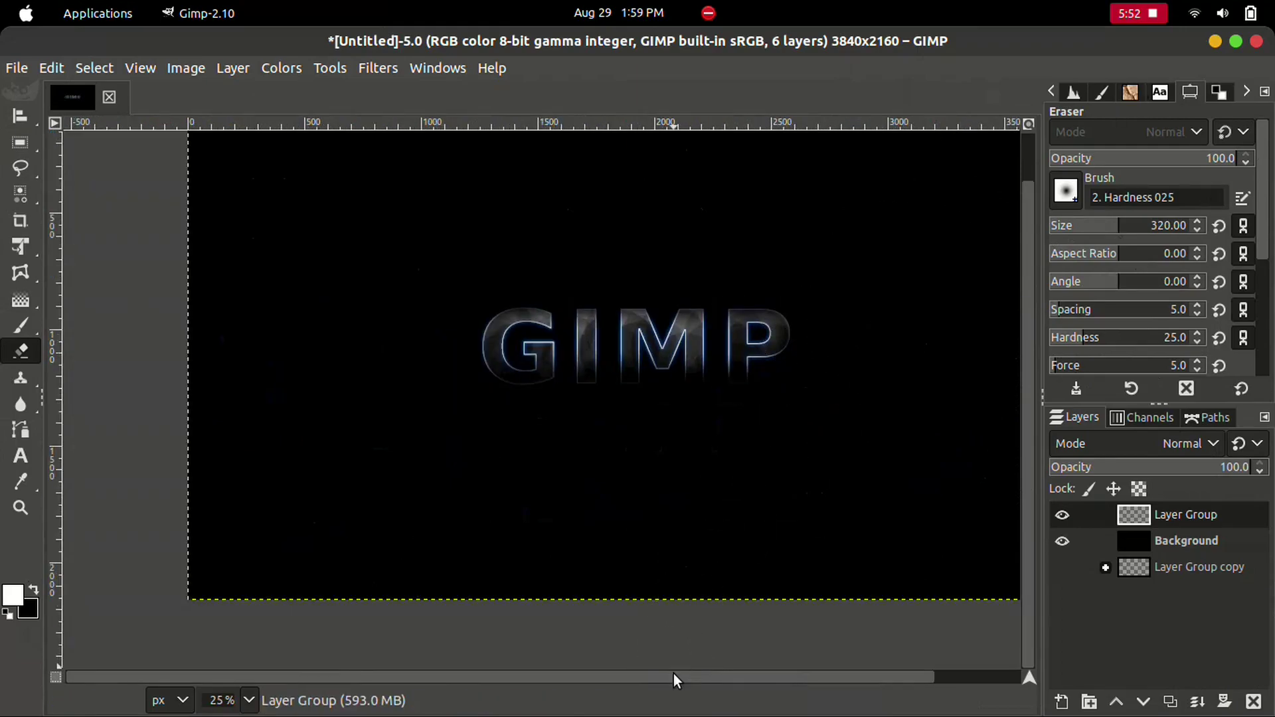
pyautogui.scroll(-1, 685, 684)
pyautogui.scroll(1, 626, 488)
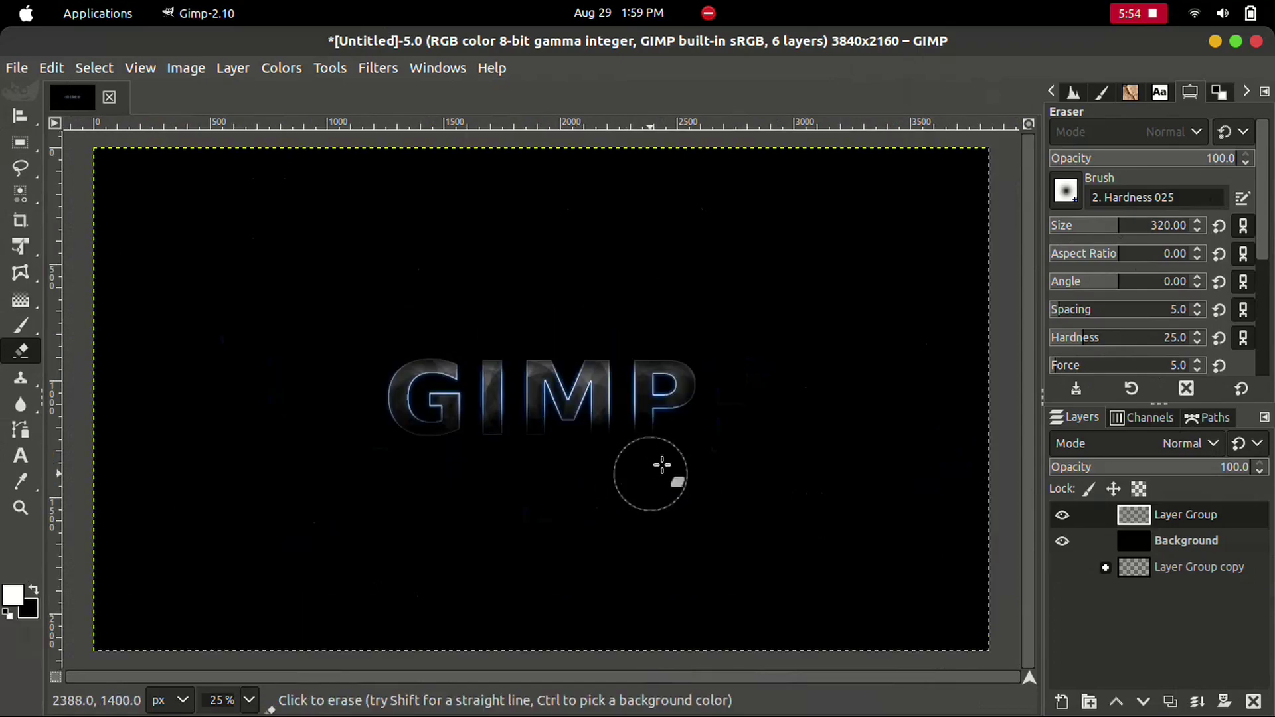